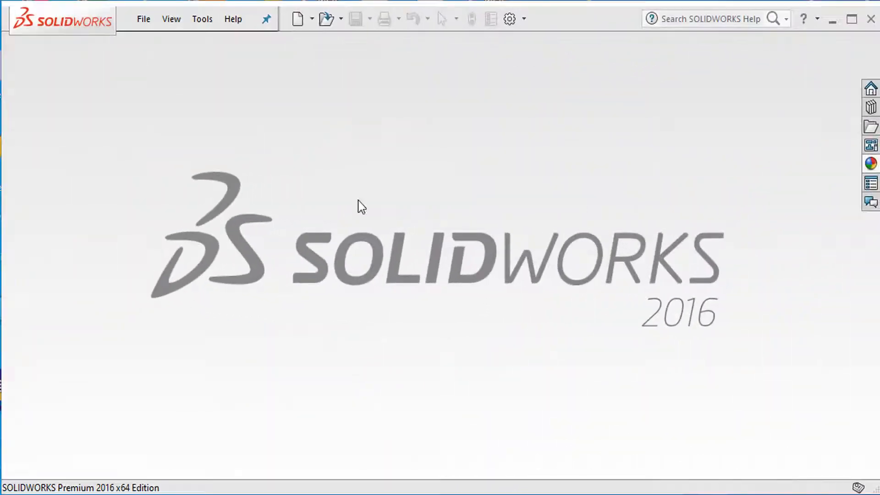
Create a new part document.
click(312, 19)
click(324, 42)
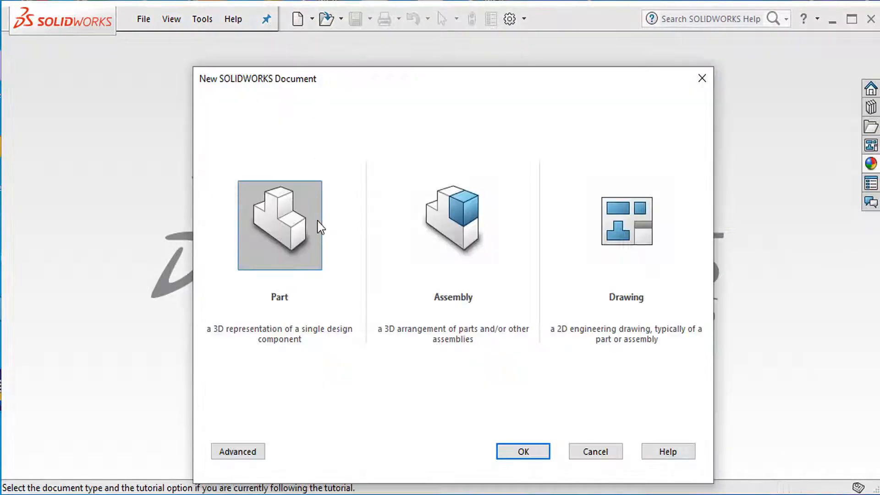
click(527, 452)
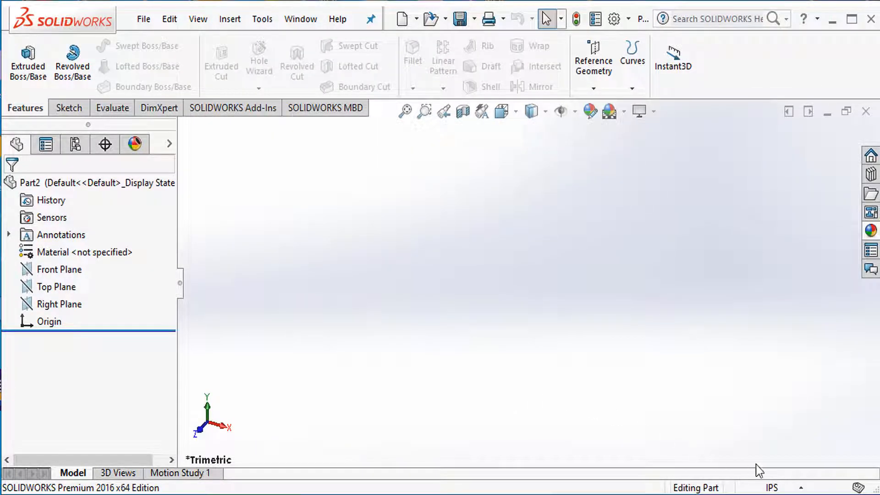
Set the document units to MMGS and apply the Plain White scene.
click(802, 488)
click(736, 425)
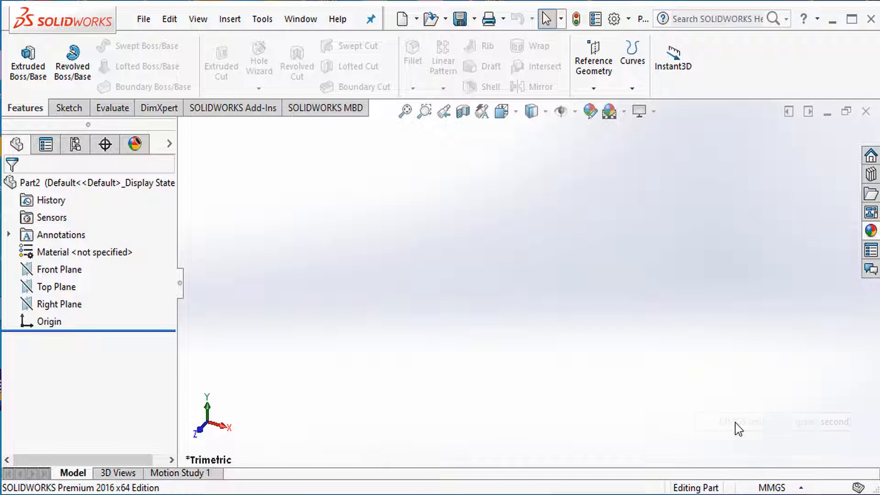
click(609, 112)
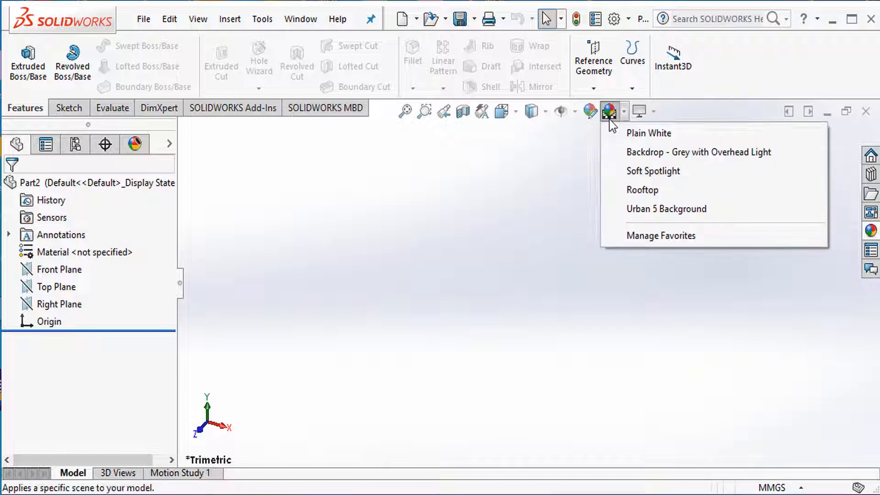
click(628, 131)
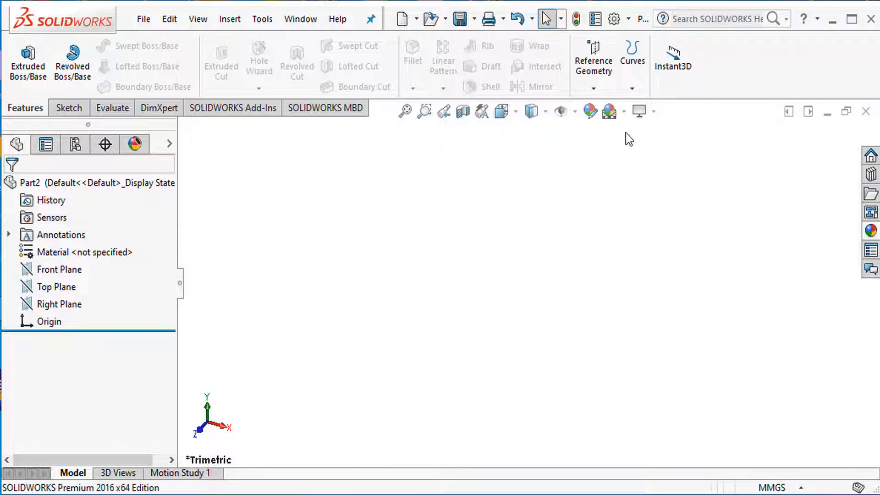
Raise both image quality resolutions in the document properties to near the high end, with a shaded deviation of 0.1552795 mm.
click(613, 20)
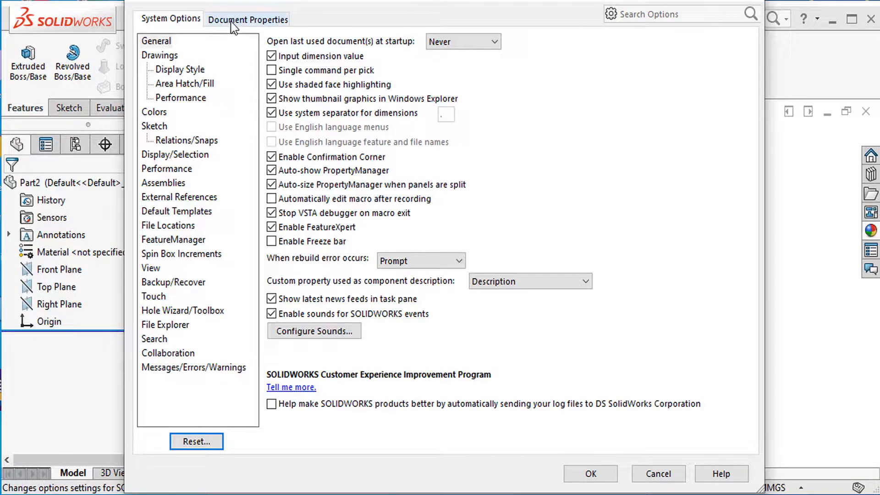
click(234, 23)
click(176, 198)
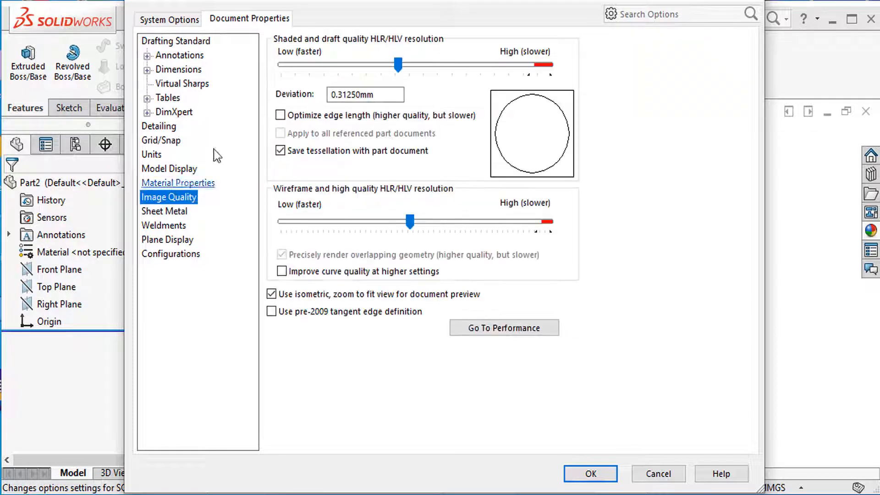
drag(399, 69, 527, 68)
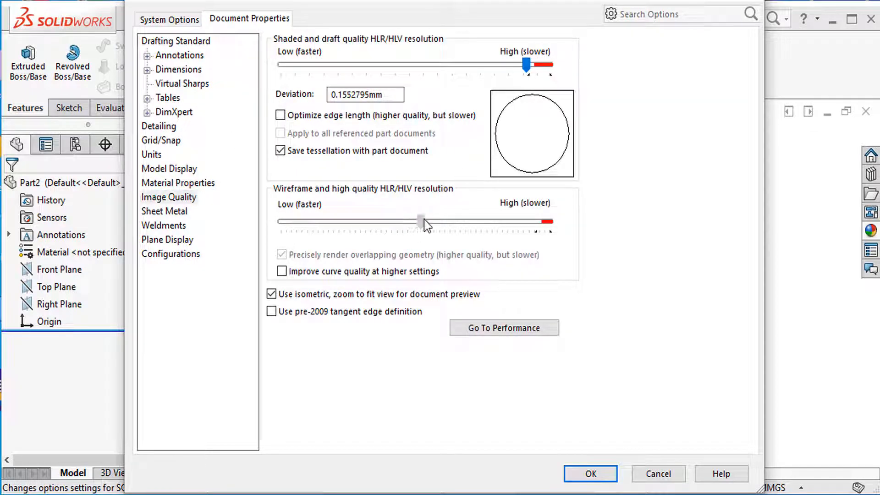
drag(523, 223, 529, 222)
key(Return)
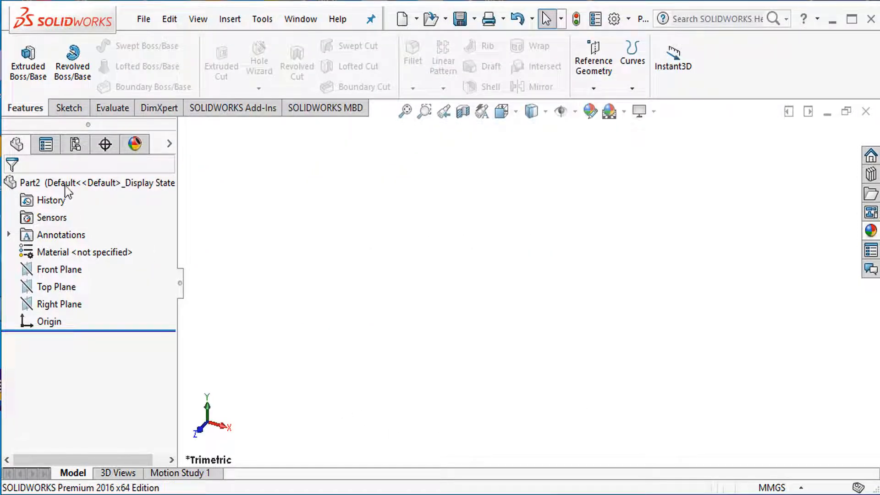
Start a 3D sketch and draw a line about 219 mm long from the origin backwards along the Z axis.
click(71, 109)
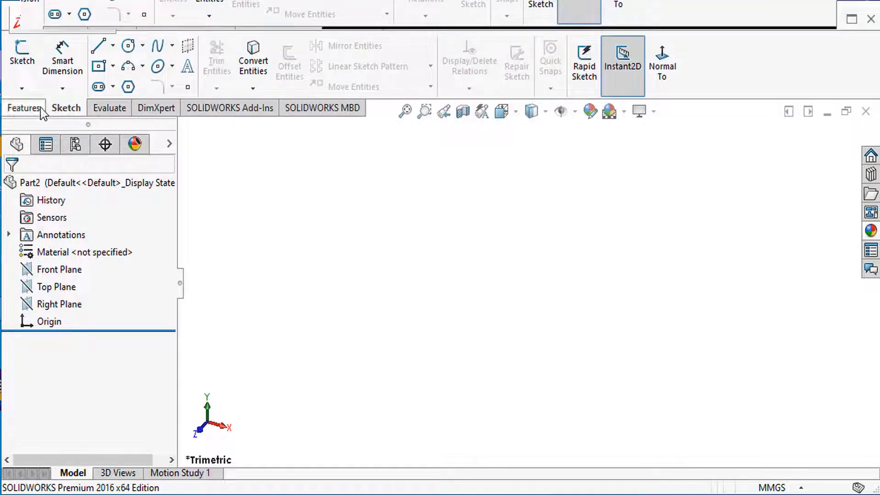
middle_drag(479, 248, 443, 231)
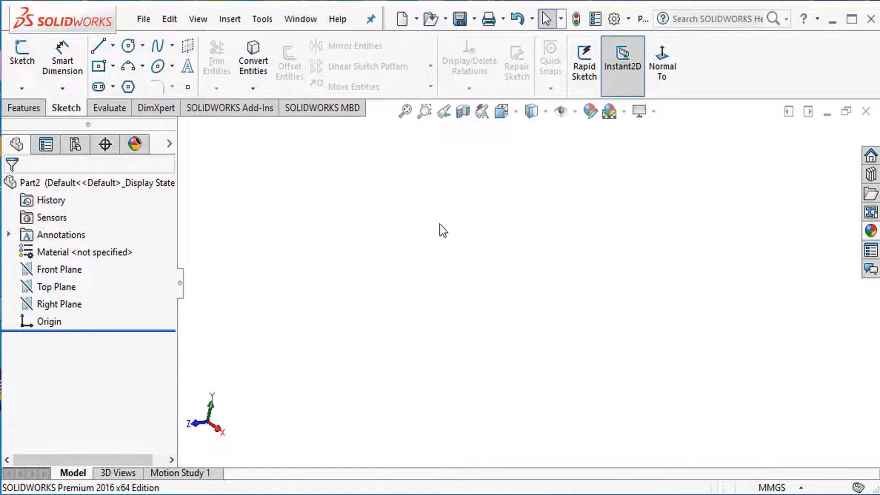
click(22, 88)
click(46, 125)
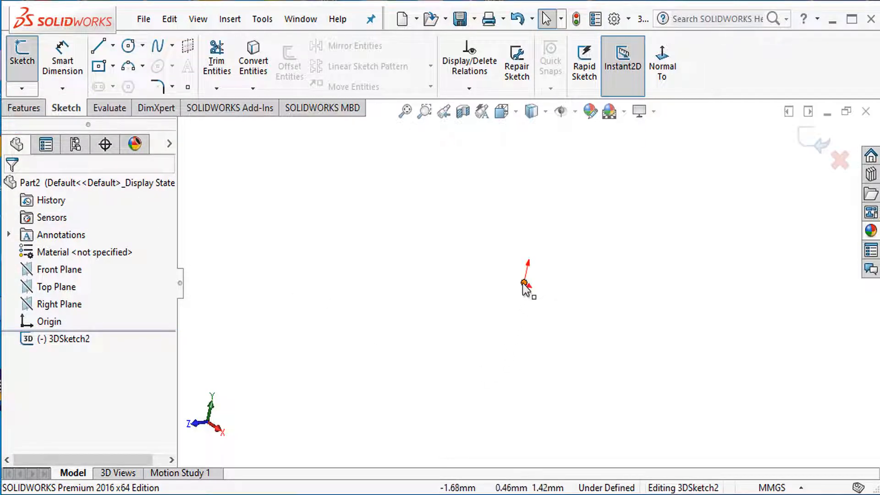
click(98, 47)
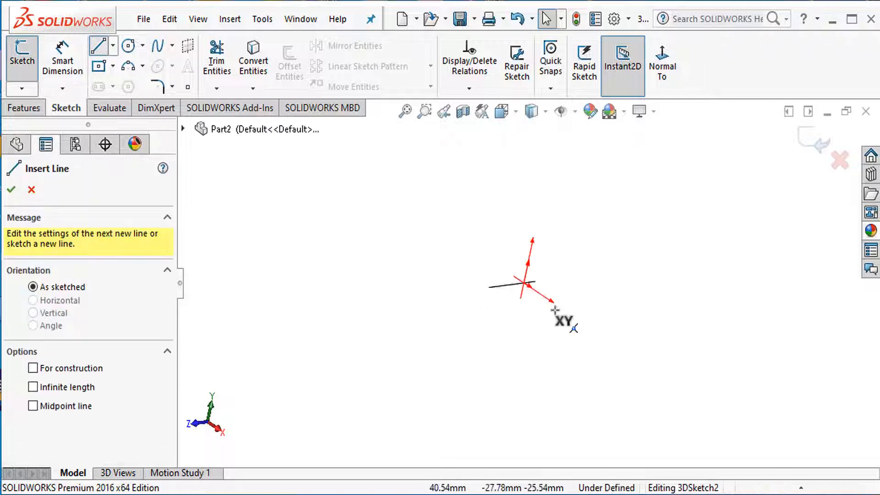
click(524, 282)
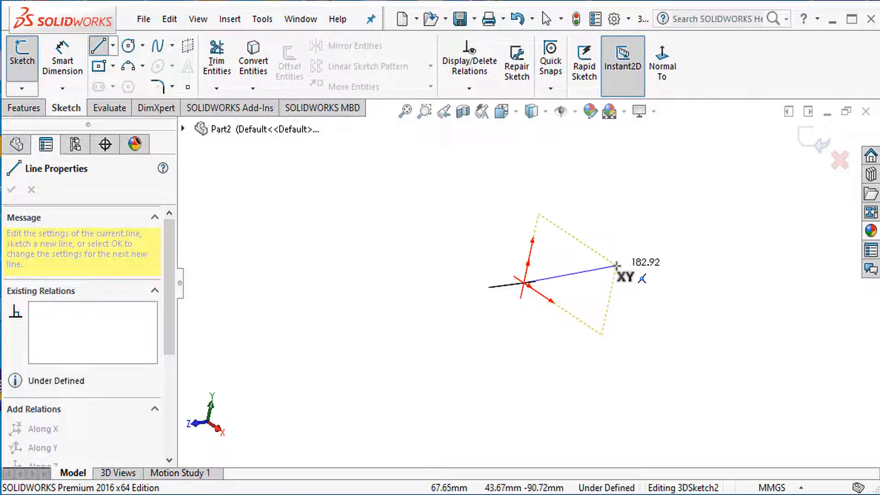
key(Tab)
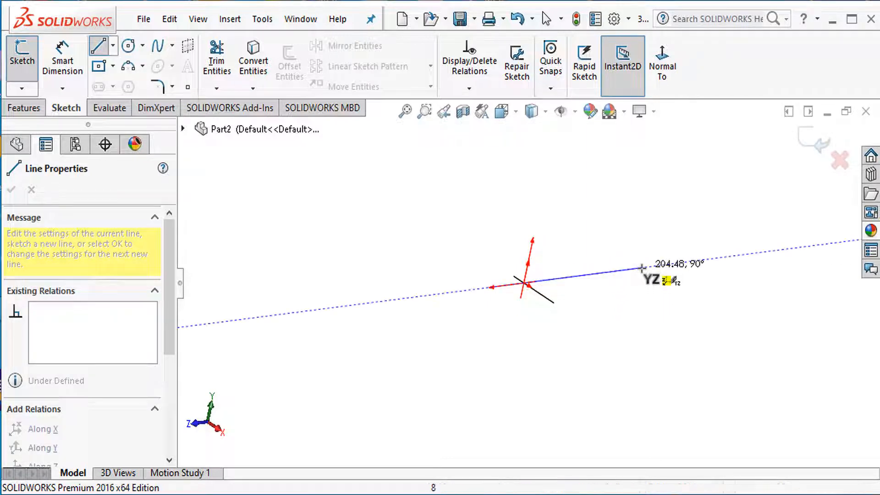
click(649, 267)
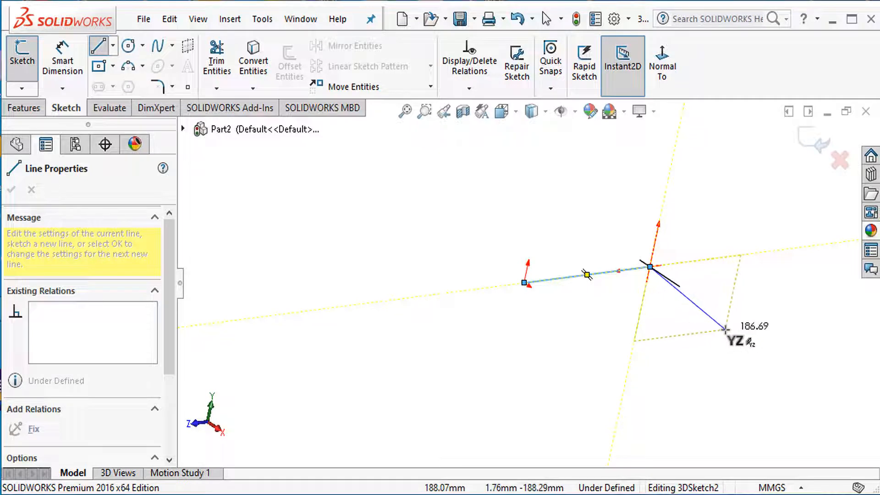
Continue the line chain about 114 mm along X, forward along Z past the origin, and about 145 mm up along Y.
key(Tab)
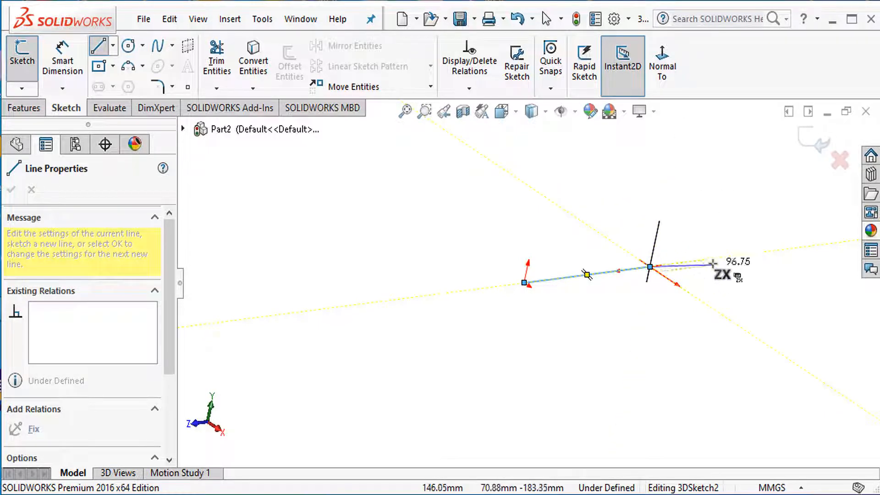
mouse_move(716, 254)
middle_down()
mouse_move(749, 240)
mouse_move(730, 265)
mouse_move(673, 281)
mouse_move(703, 279)
mouse_move(717, 263)
mouse_move(719, 279)
middle_up()
click(616, 236)
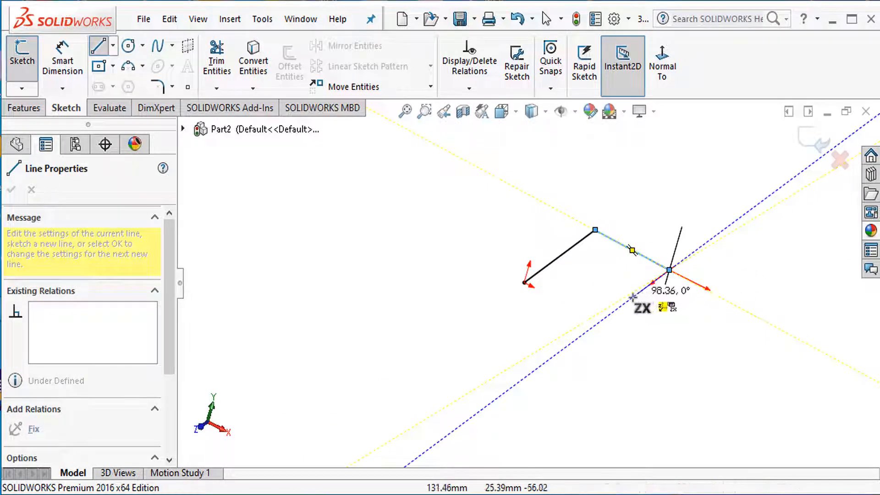
click(586, 330)
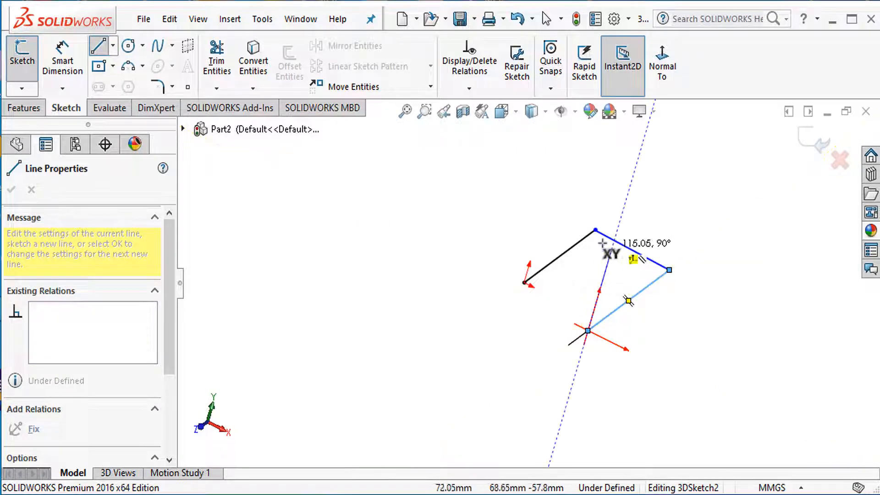
click(618, 227)
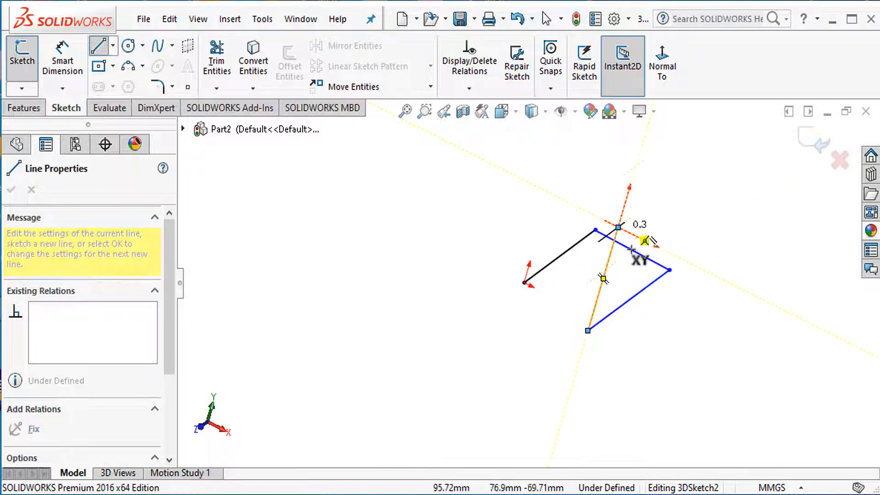
middle_drag(634, 251, 660, 254)
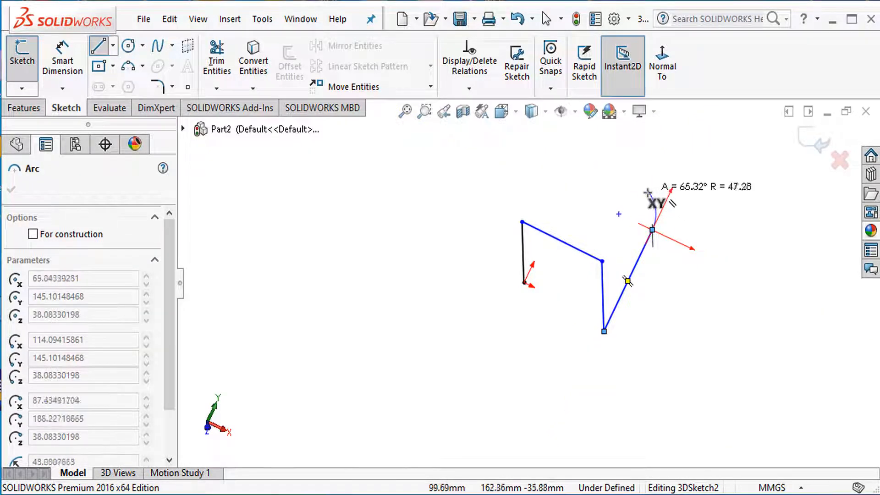
key(Escape)
mouse_move(682, 326)
middle_down()
mouse_move(632, 318)
mouse_move(686, 271)
mouse_move(688, 304)
mouse_move(672, 304)
middle_up()
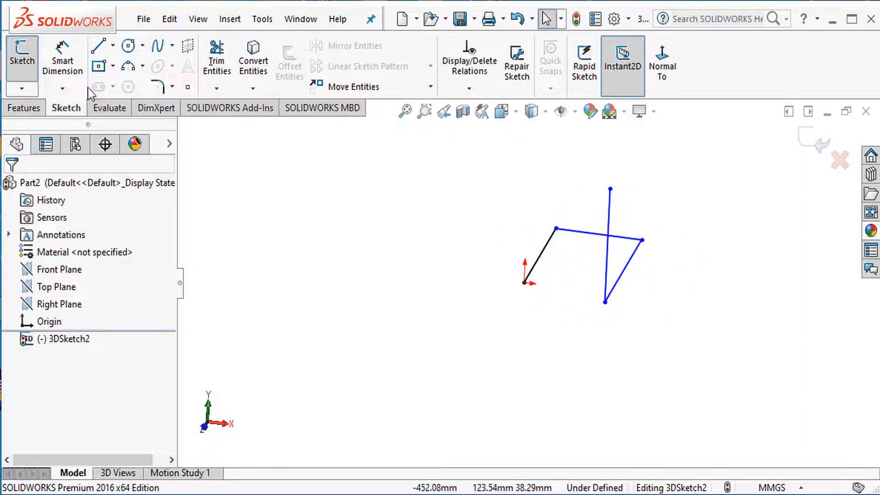
Dimension the first line, which starts at the origin, to a length of 100 mm.
click(62, 62)
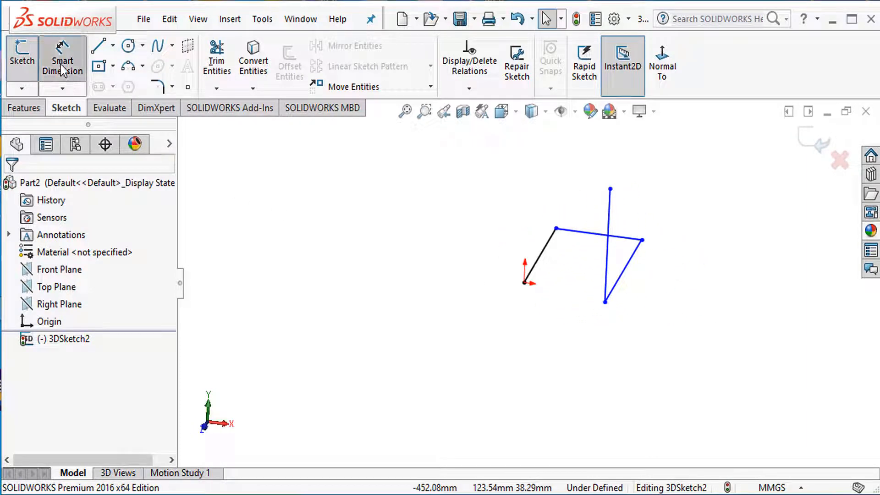
click(539, 255)
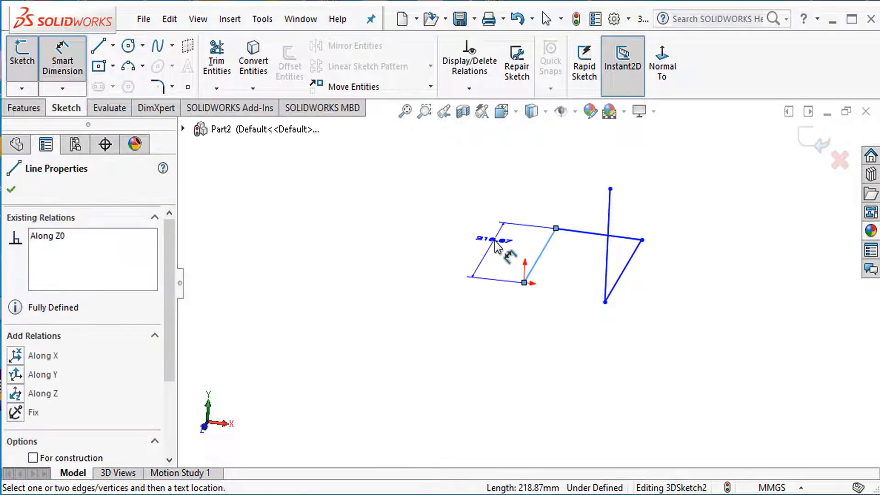
click(498, 247)
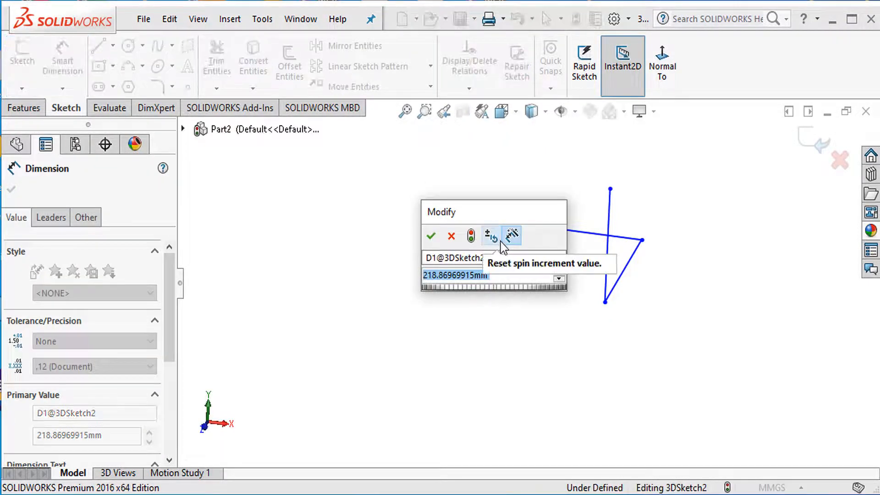
text(100)
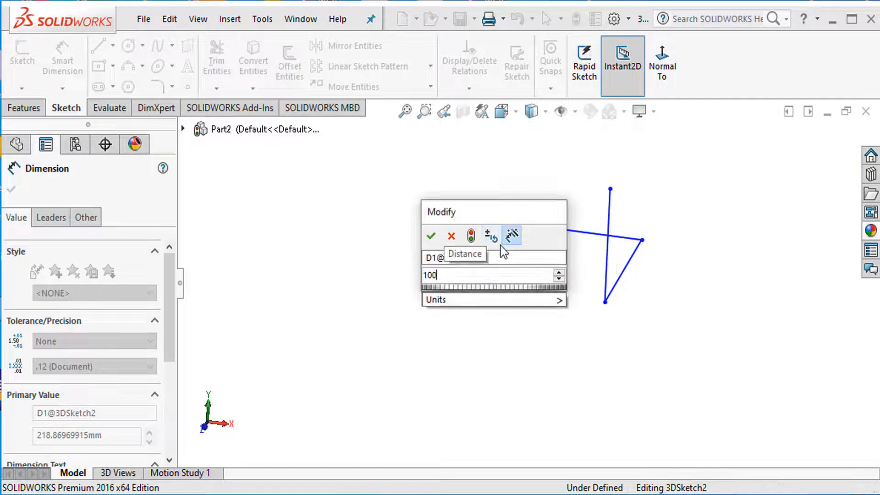
key(Return)
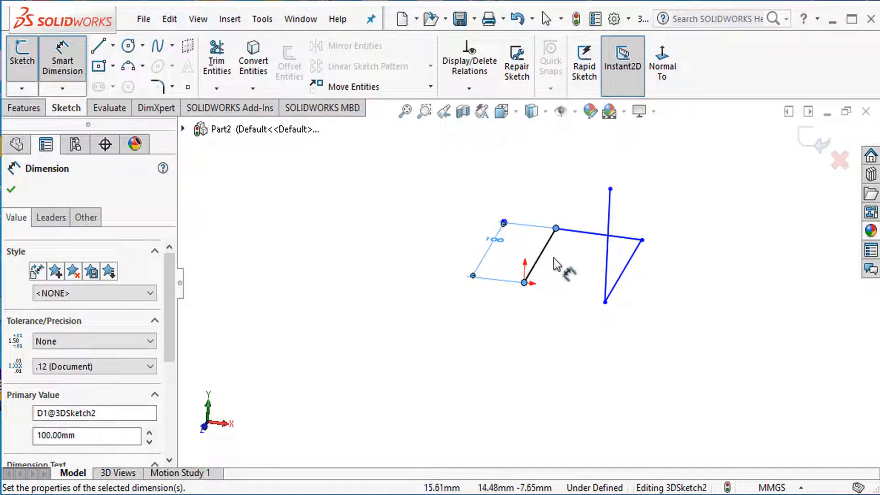
Dimension the second line, running along X from the first line's far end, to 120 mm.
middle_drag(554, 257, 564, 290)
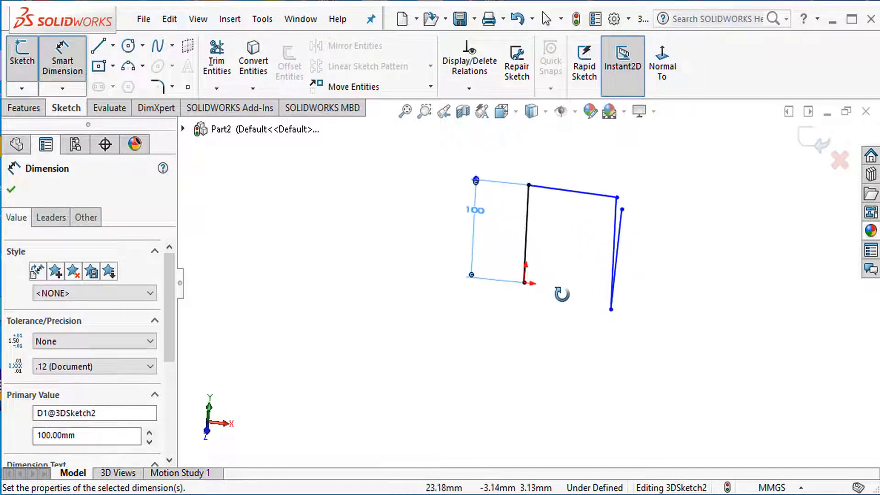
click(586, 197)
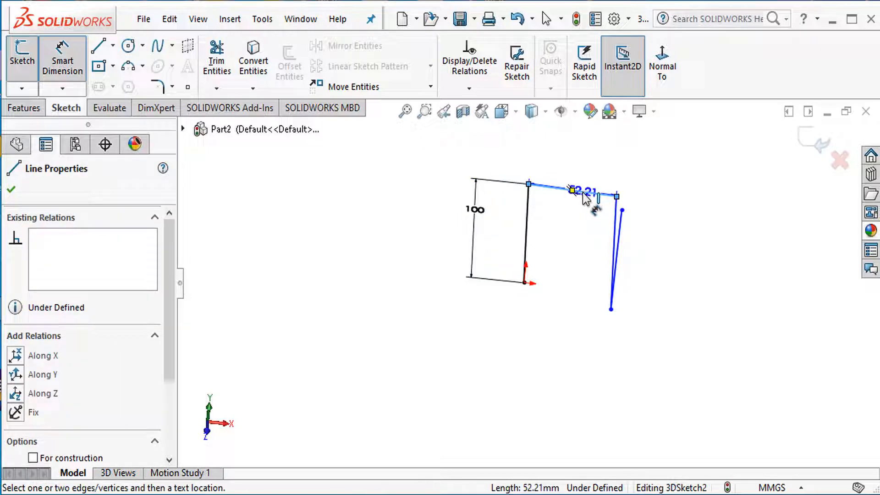
click(582, 193)
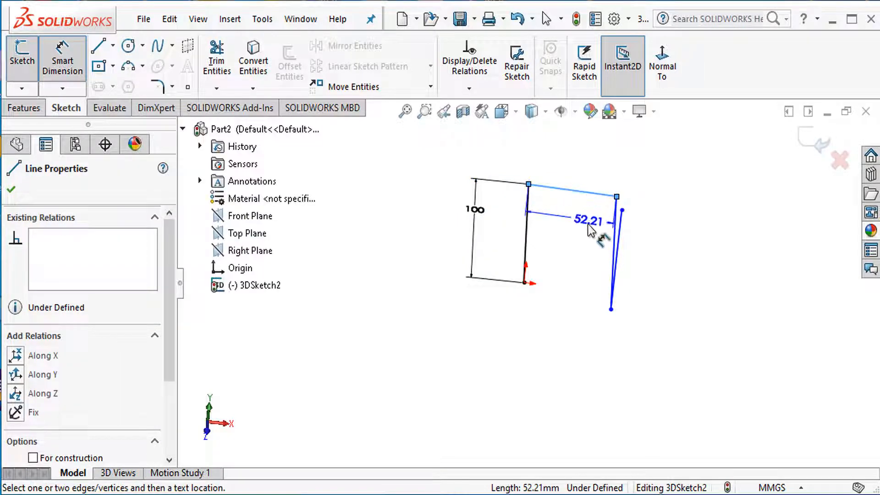
click(580, 211)
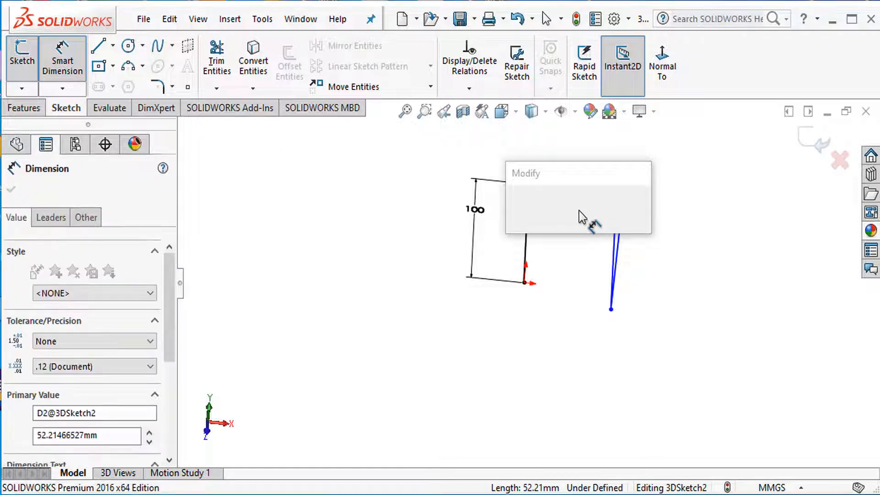
text(120)
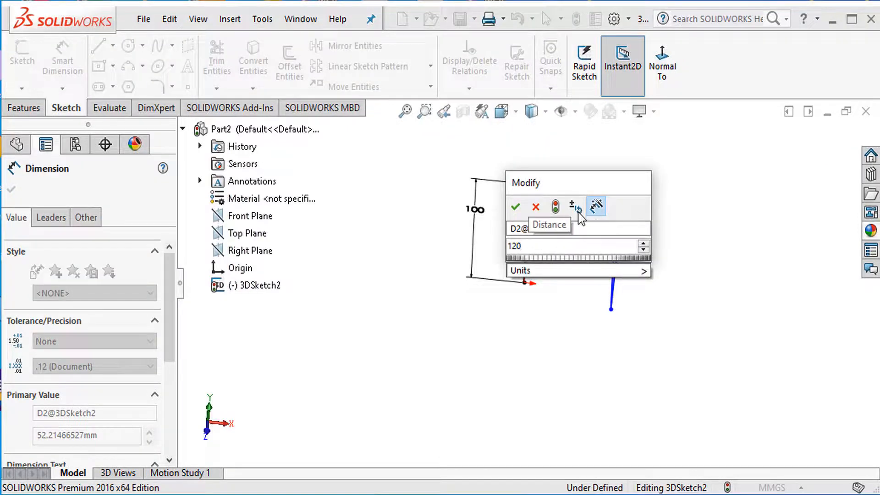
key(Return)
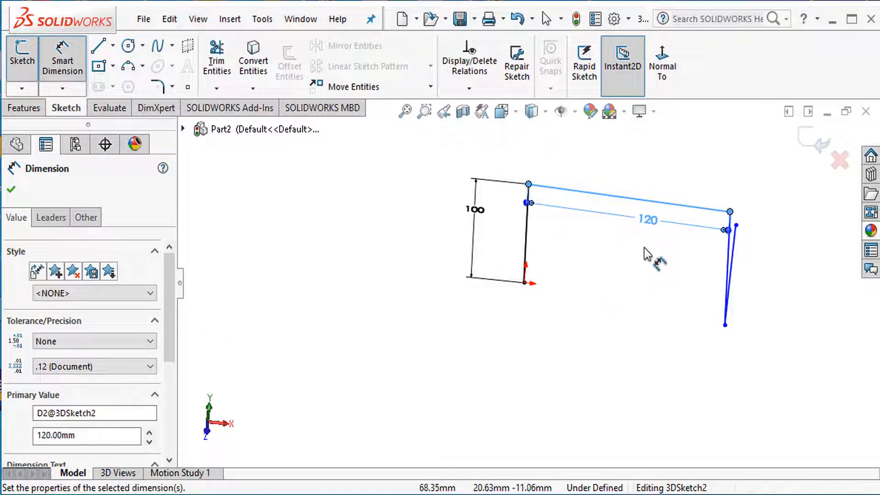
Dimension the third line, running forward along Z from the end of the 120 mm line, to 100 mm.
mouse_move(644, 253)
middle_down()
mouse_move(614, 202)
mouse_move(625, 260)
middle_up()
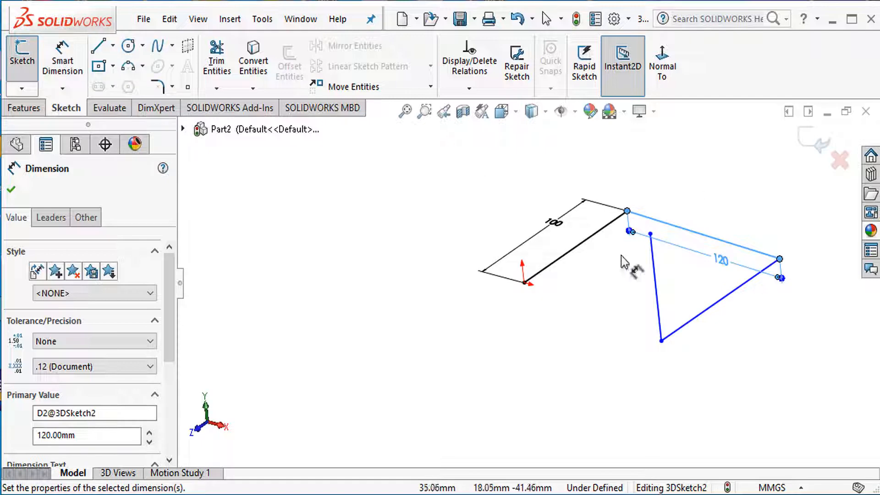
click(718, 304)
click(728, 320)
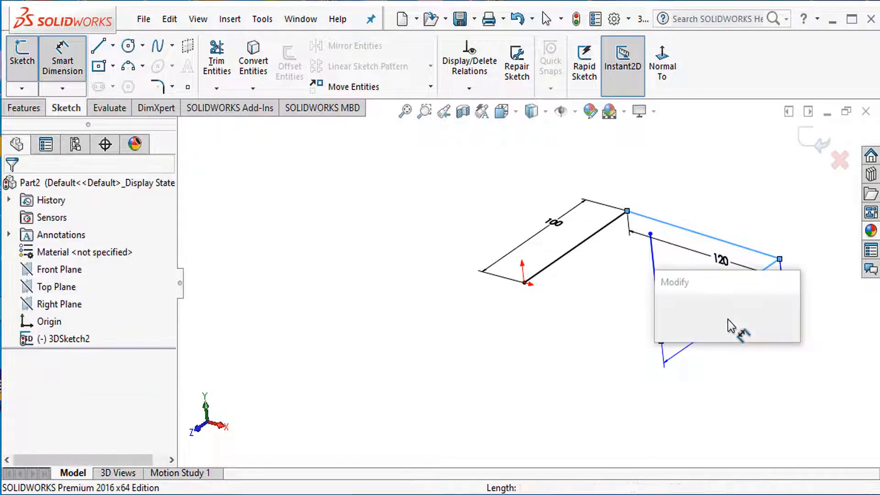
text(100)
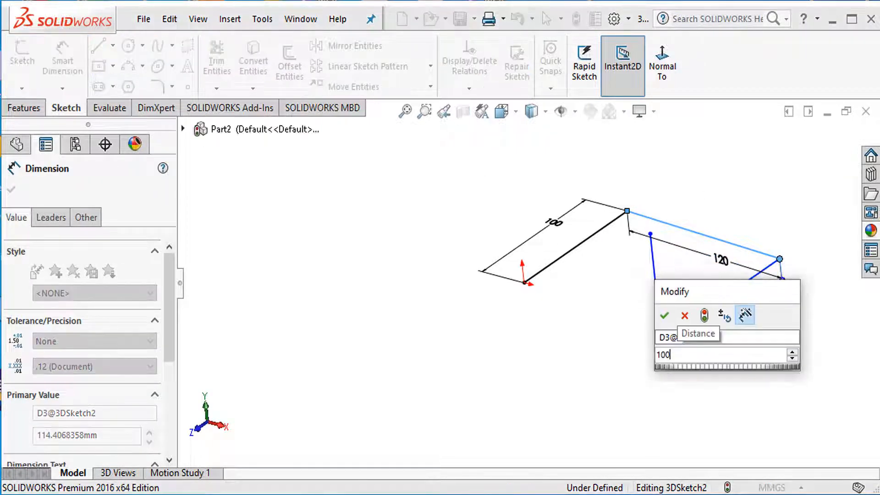
key(Return)
Dimension the fourth line, running up along Y at the end of the chain, to 100 mm and finish dimensioning.
mouse_move(731, 327)
middle_down()
mouse_move(766, 305)
mouse_move(756, 303)
middle_up()
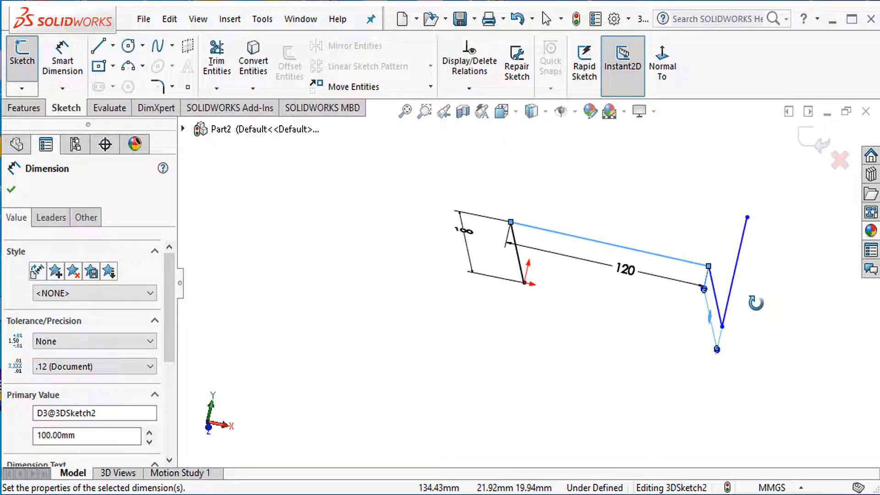
click(733, 292)
click(769, 297)
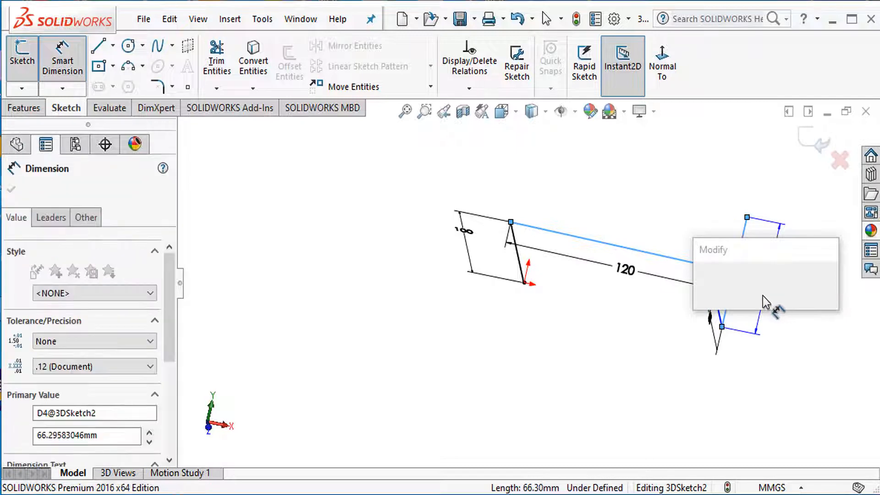
text(100)
key(Return)
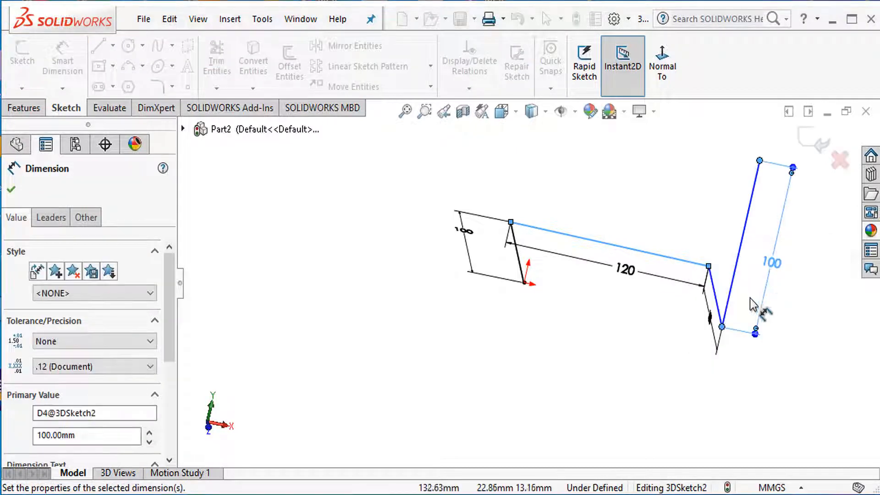
mouse_move(762, 304)
middle_down()
mouse_move(742, 311)
mouse_move(747, 316)
mouse_move(739, 297)
mouse_move(726, 305)
middle_up()
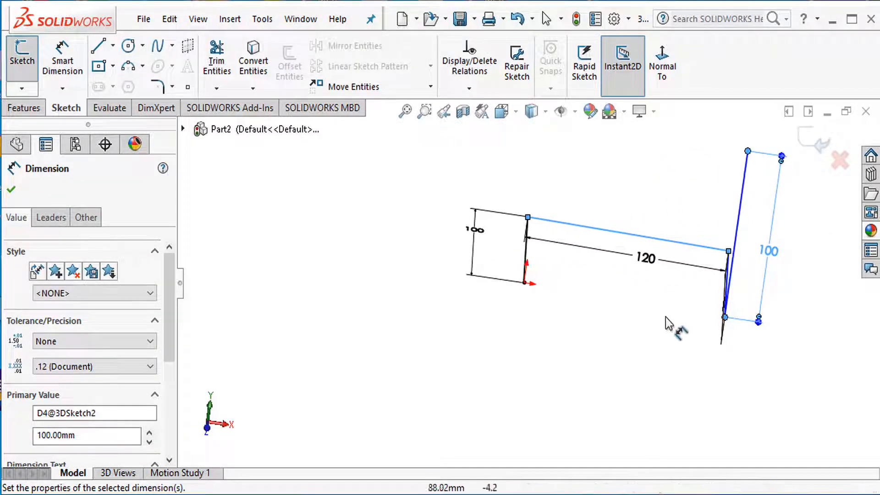
click(16, 193)
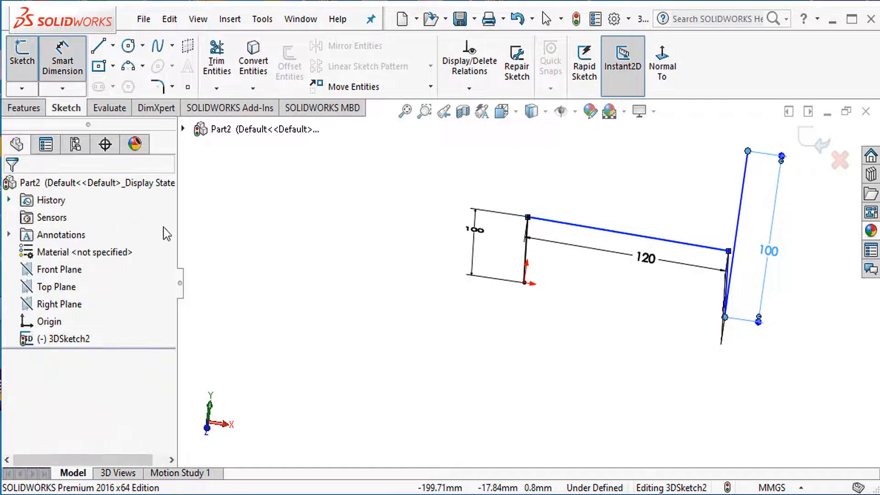
mouse_move(402, 261)
middle_down()
mouse_move(379, 265)
mouse_move(412, 274)
mouse_move(408, 281)
middle_up()
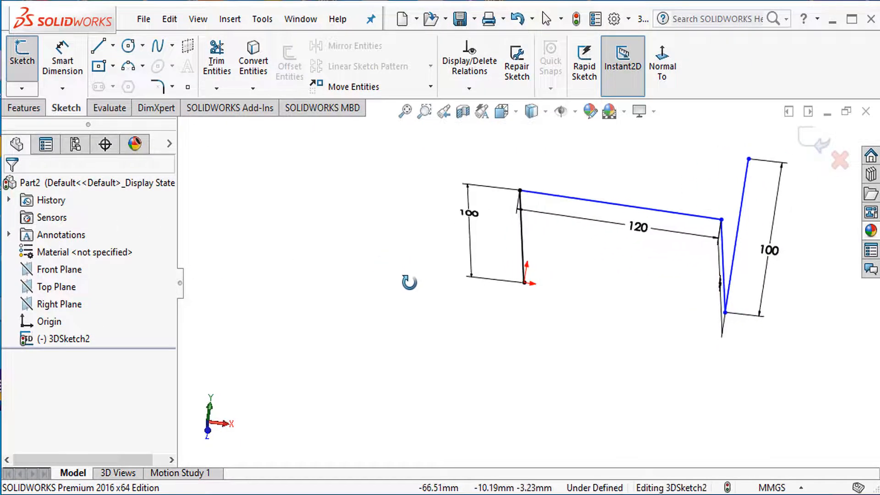
click(29, 91)
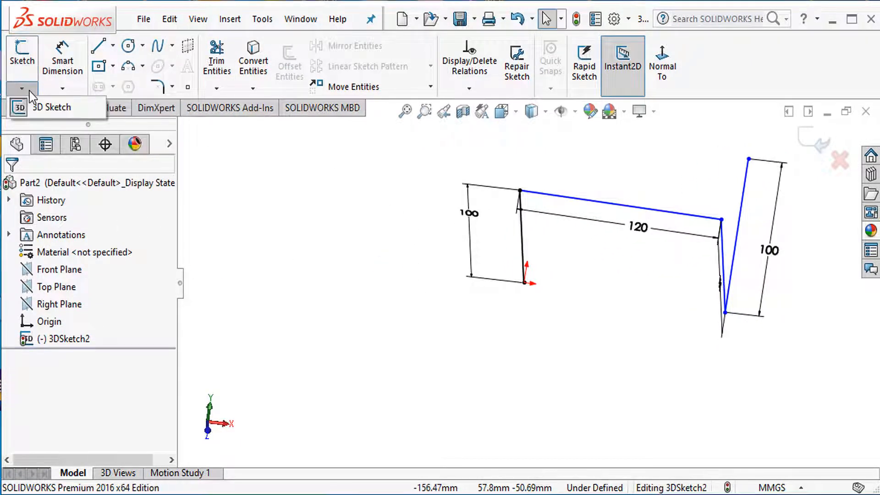
click(113, 46)
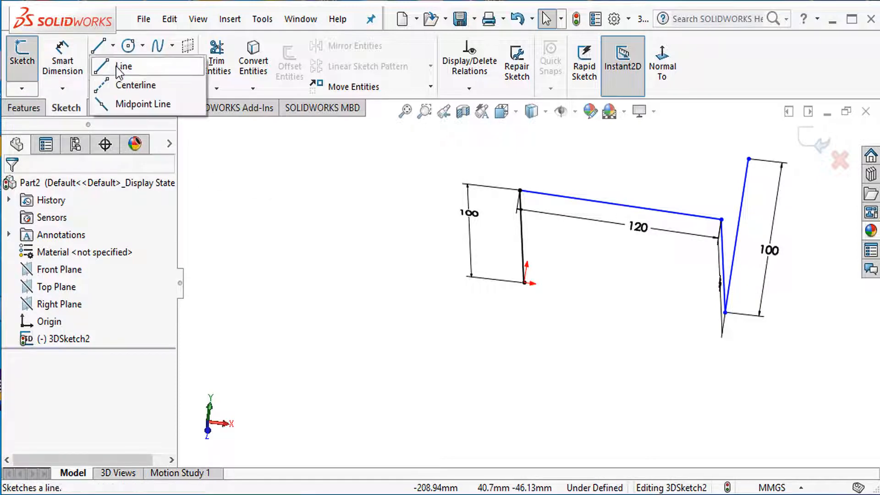
click(123, 66)
mouse_move(703, 172)
middle_down()
mouse_move(703, 188)
mouse_move(747, 174)
mouse_move(761, 143)
mouse_move(774, 181)
mouse_move(706, 229)
middle_up()
key(Escape)
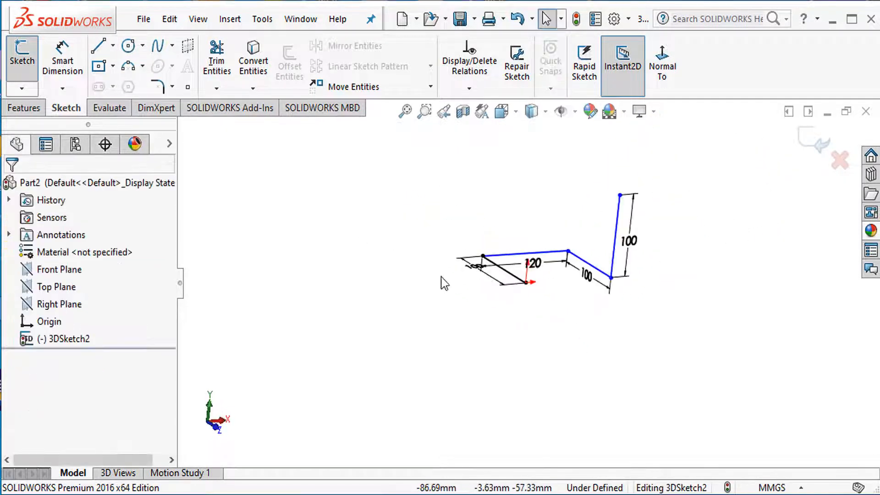
Draw a line from the vertical line's upper end about 134 mm backwards along Z, followed by one about 131 mm along negative X.
click(103, 49)
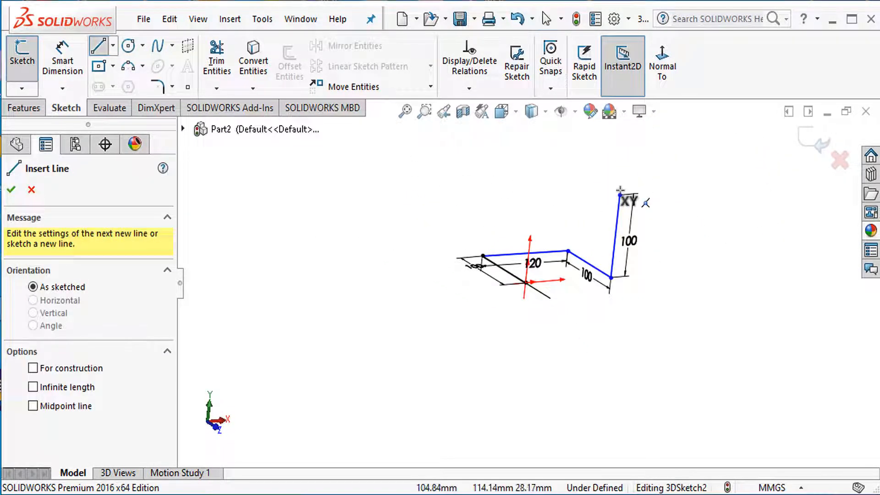
click(620, 194)
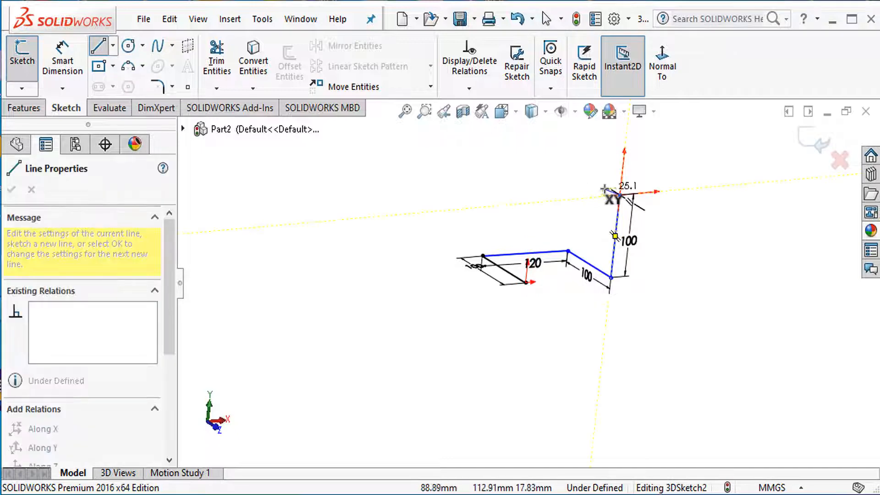
key(Tab)
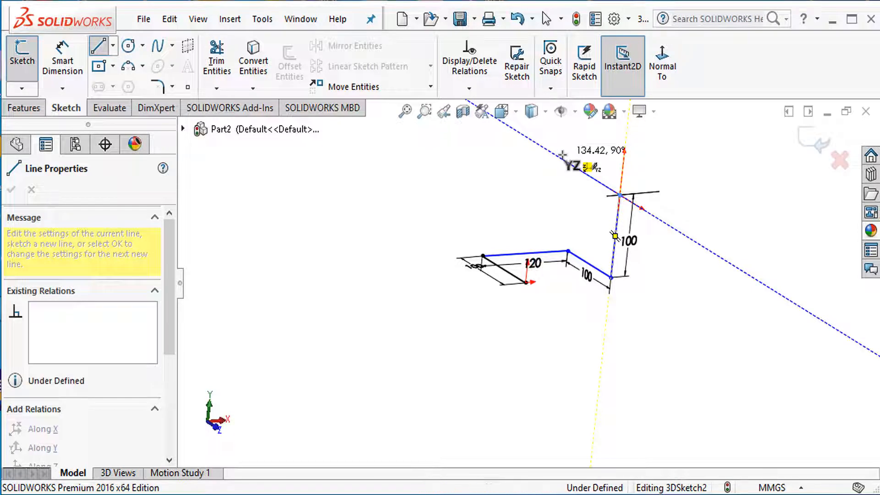
click(562, 156)
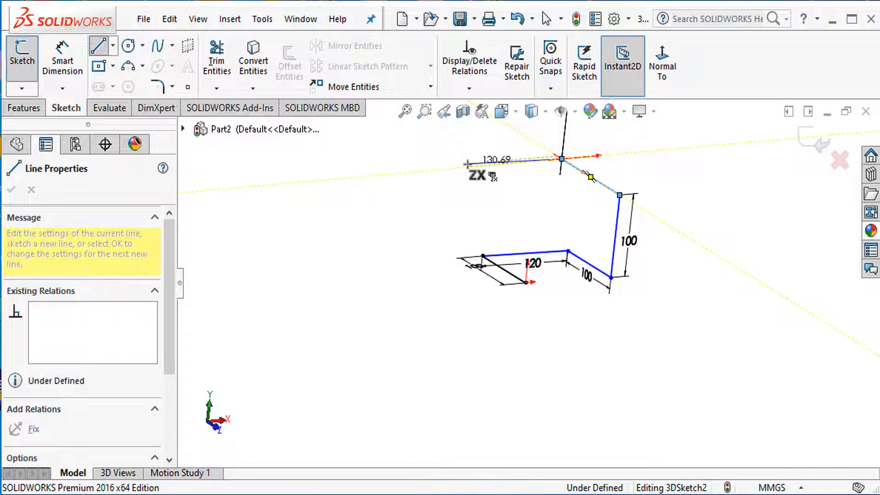
click(467, 164)
Continue the line chain with short segments forward along Z, along positive X, and up along Y.
middle_drag(502, 181, 513, 201)
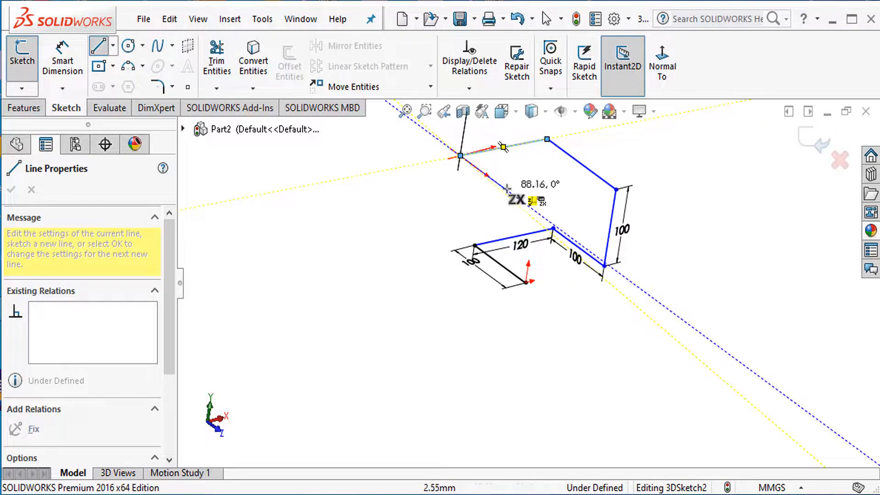
click(500, 185)
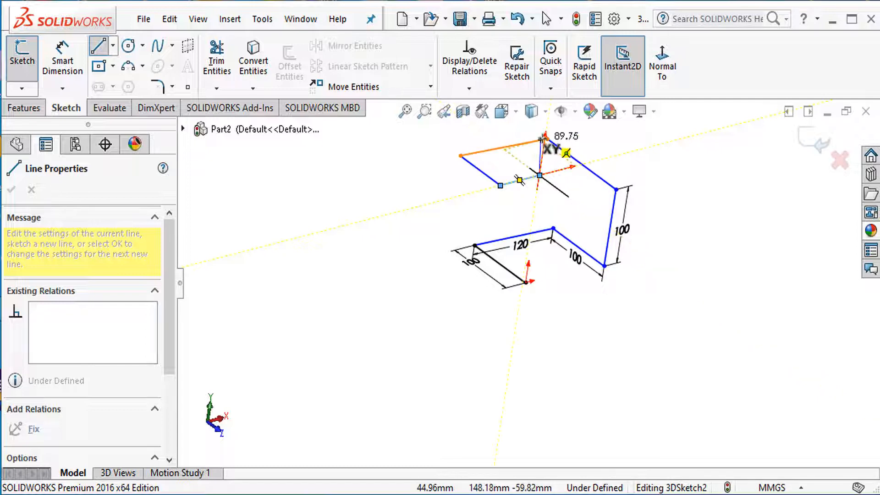
click(544, 138)
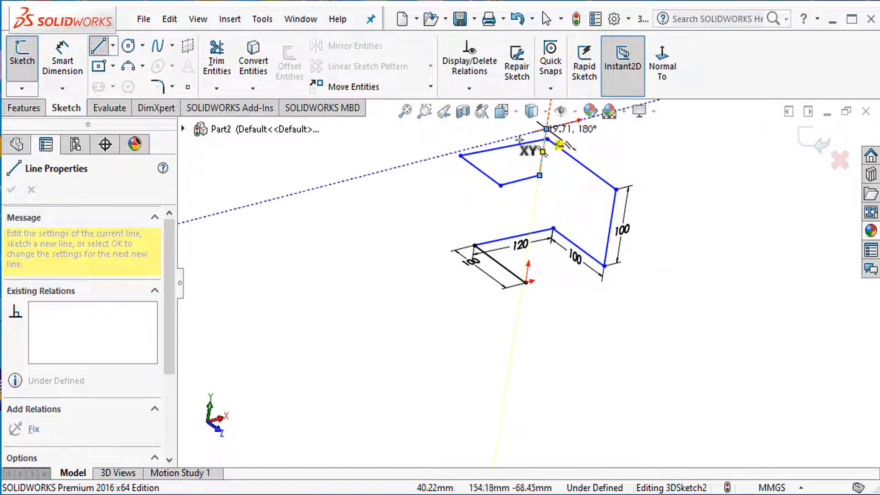
click(547, 129)
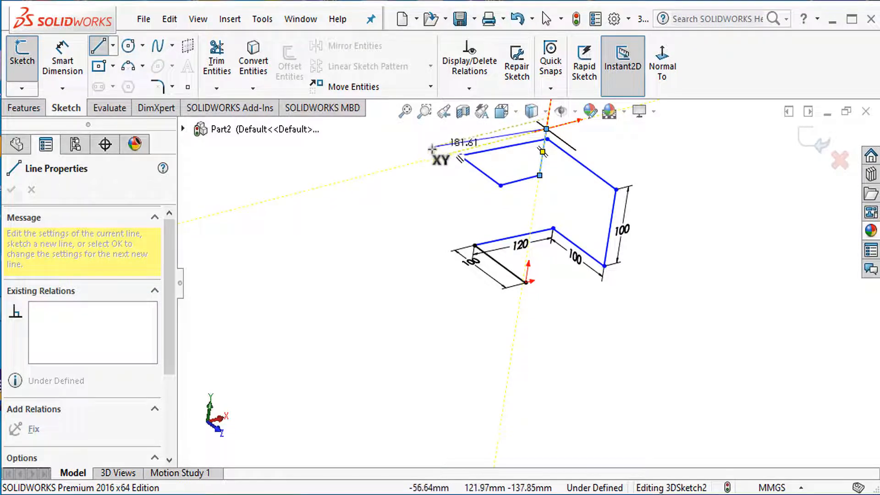
Continue the chain with a long line along negative X and a line about 89 mm down along Y.
click(412, 164)
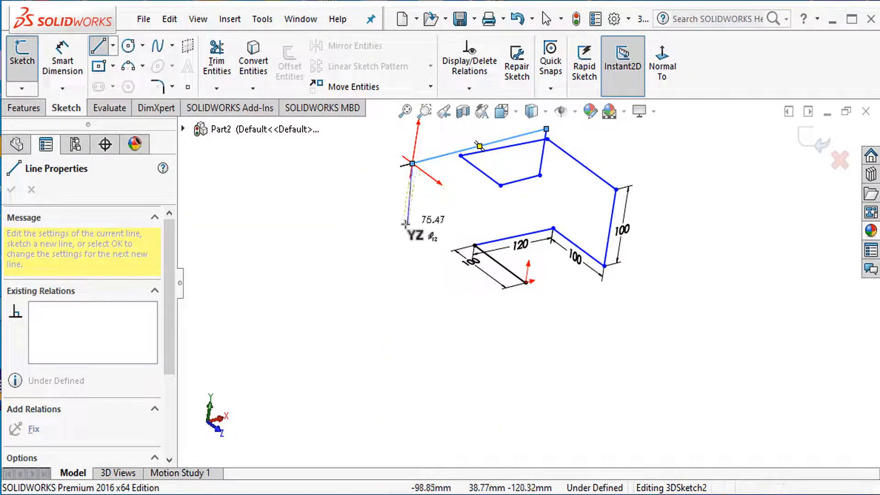
mouse_move(404, 224)
middle_down()
mouse_move(376, 208)
mouse_move(363, 182)
mouse_move(377, 158)
mouse_move(360, 177)
mouse_move(390, 222)
mouse_move(377, 184)
middle_up()
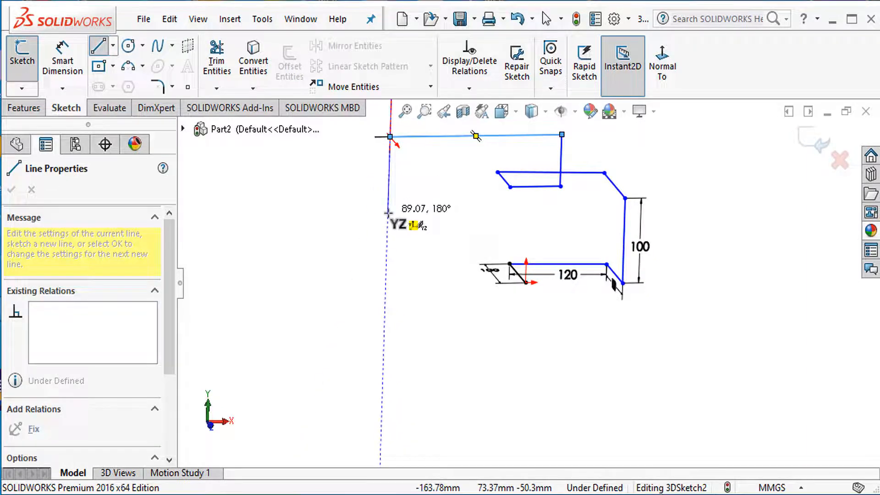
click(388, 213)
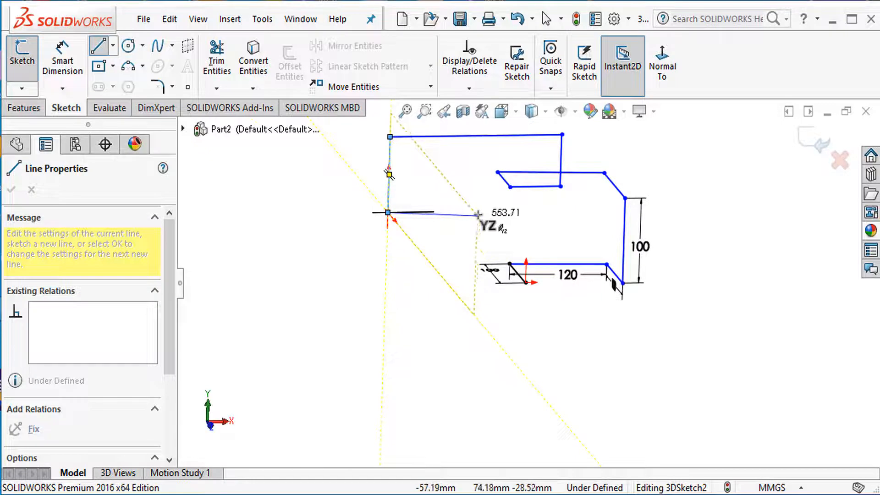
Switch the sketching plane to ZX and add a line about 210 mm along positive X.
mouse_move(478, 214)
middle_down()
mouse_move(501, 210)
mouse_move(497, 192)
mouse_move(487, 222)
middle_up()
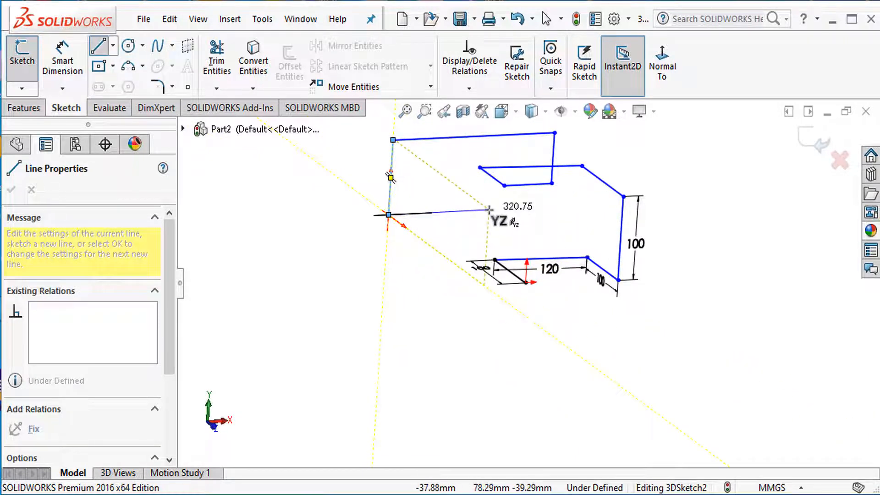
key(Tab)
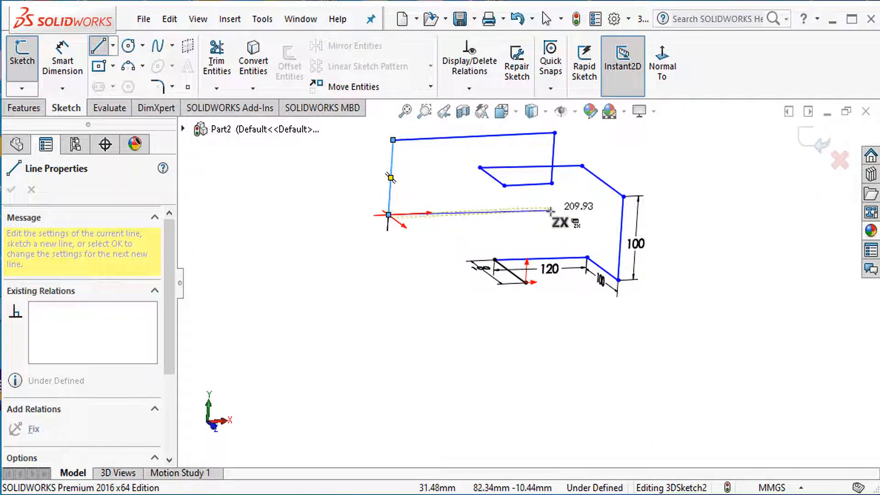
click(554, 207)
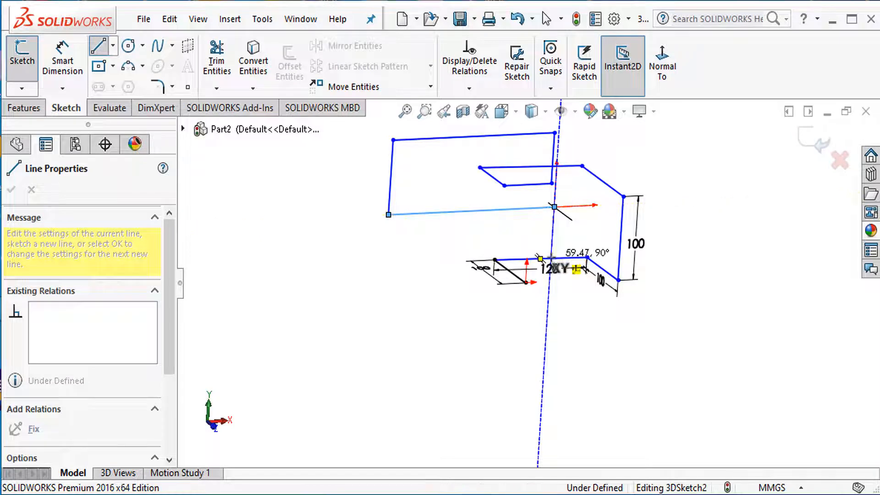
Add a line about 59 mm down along Y and one forward along Z, ending the line chain.
click(551, 257)
middle_drag(551, 231, 534, 223)
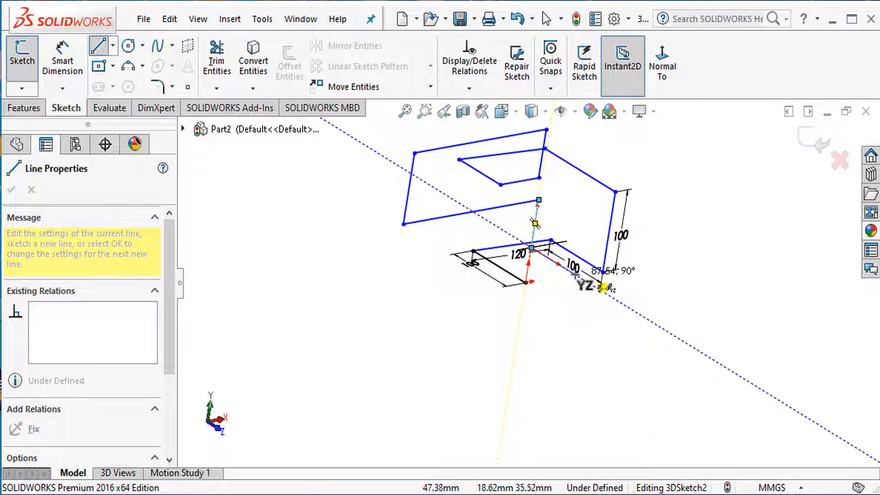
click(532, 248)
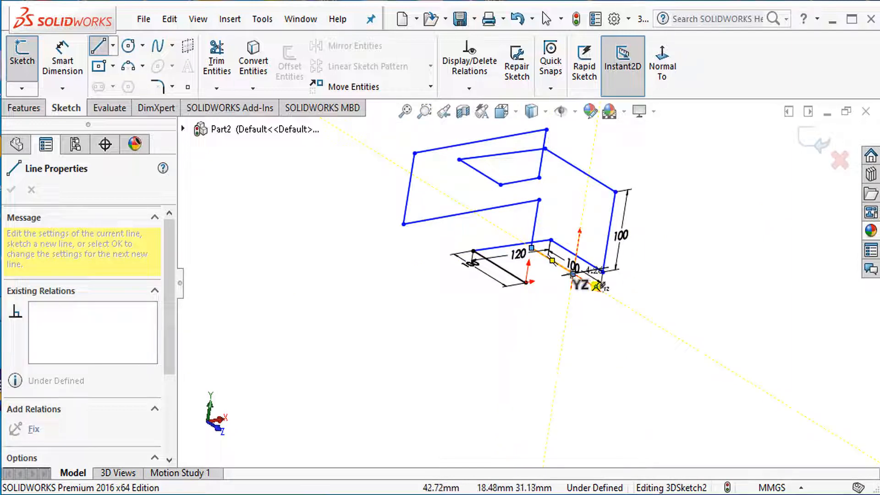
key(Escape)
Dimension the fifth line, running backwards along Z from the upper end of the 100 mm vertical line, to 100 mm.
mouse_move(657, 274)
middle_down()
mouse_move(606, 212)
mouse_move(624, 261)
mouse_move(599, 250)
mouse_move(636, 274)
mouse_move(619, 284)
mouse_move(630, 275)
middle_up()
scroll(631, 275, down, 5)
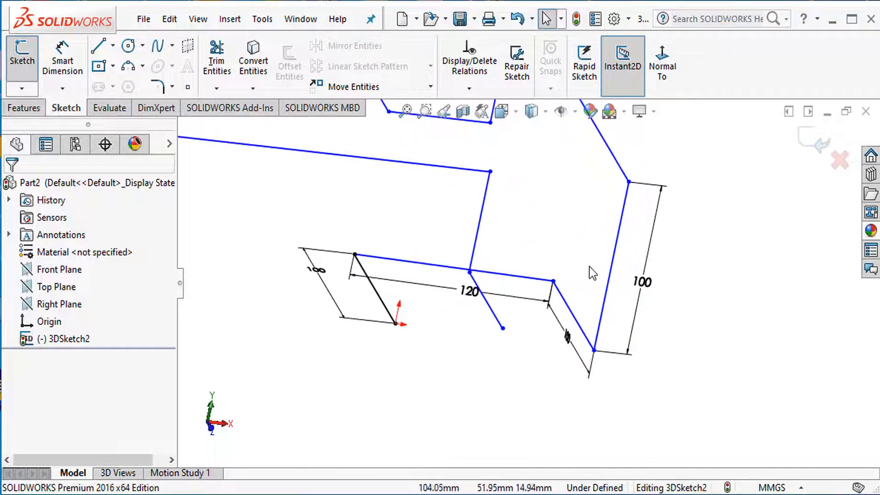
scroll(561, 234, up, 2)
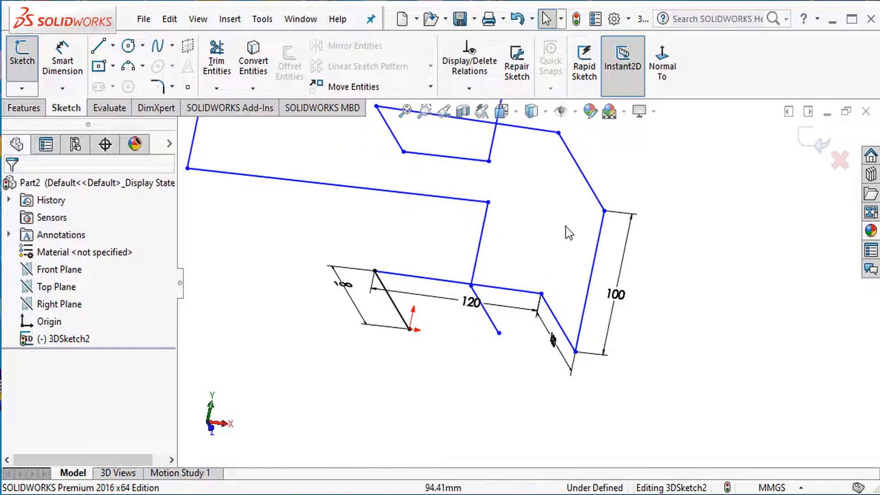
click(72, 72)
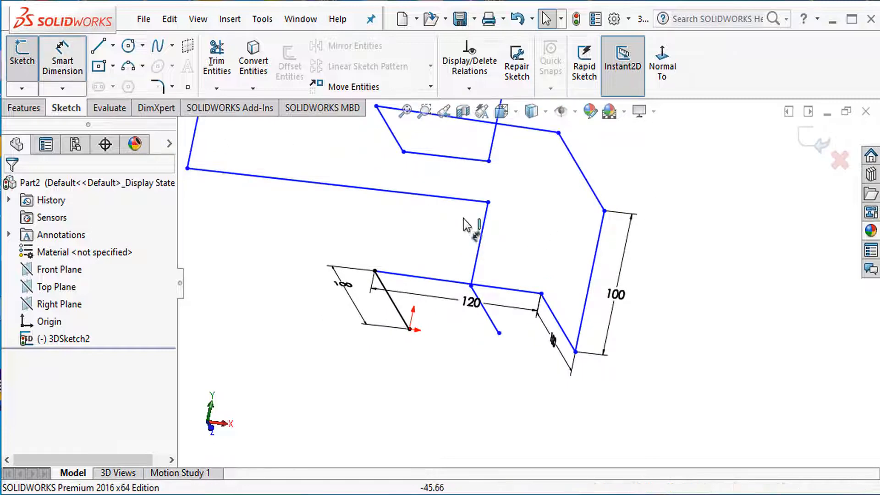
click(580, 170)
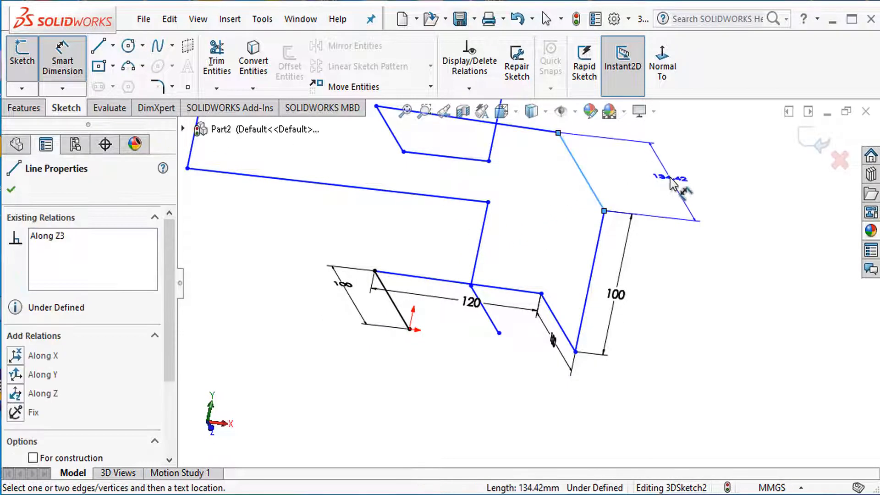
click(672, 188)
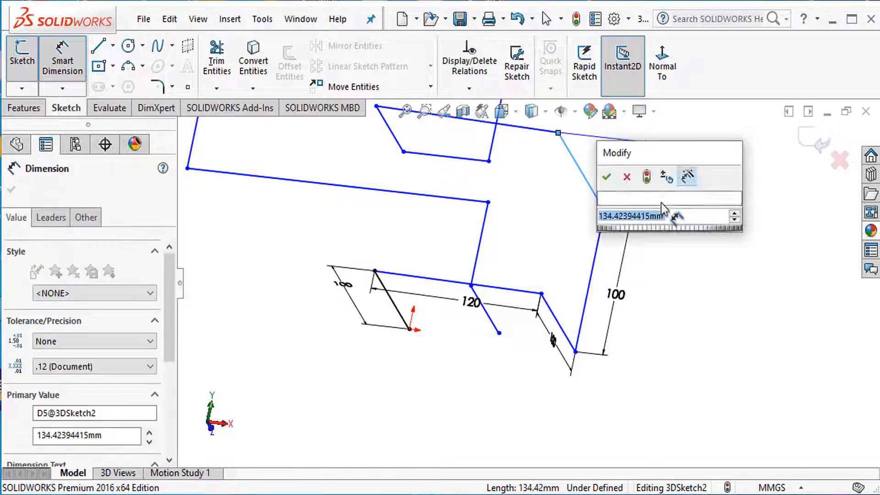
text(1)
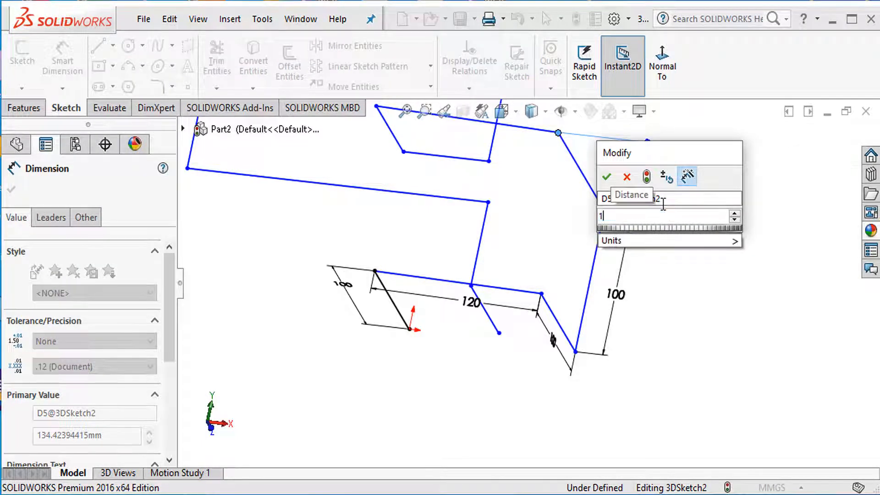
text(00)
key(Return)
middle_drag(697, 249, 665, 297)
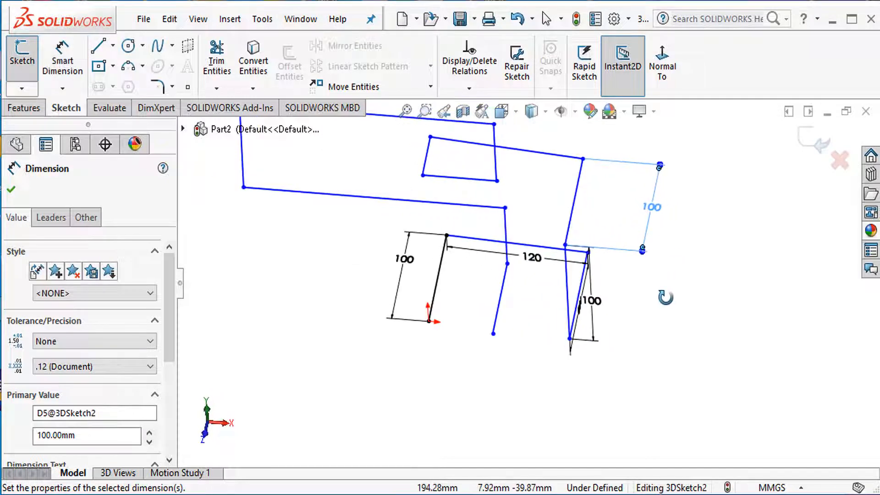
Dimension the sixth line, running along negative X from the rear end of the 100 mm Z line, to 120 mm.
click(532, 151)
click(548, 173)
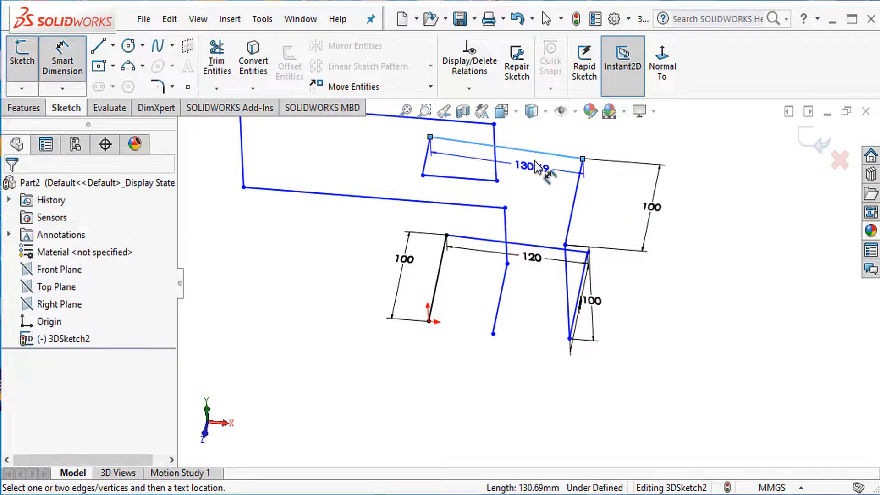
text(120)
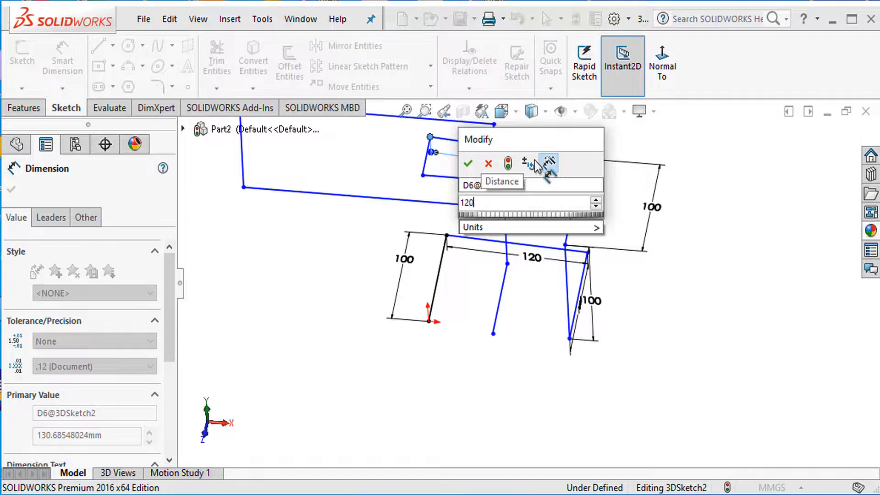
key(Return)
Dimension the short line running forward along Z from the end of the upper 120 mm line to 50 mm.
mouse_move(532, 193)
middle_down()
mouse_move(570, 186)
mouse_move(553, 177)
mouse_move(564, 181)
mouse_move(504, 202)
mouse_move(560, 204)
mouse_move(556, 224)
mouse_move(480, 191)
mouse_move(483, 220)
middle_up()
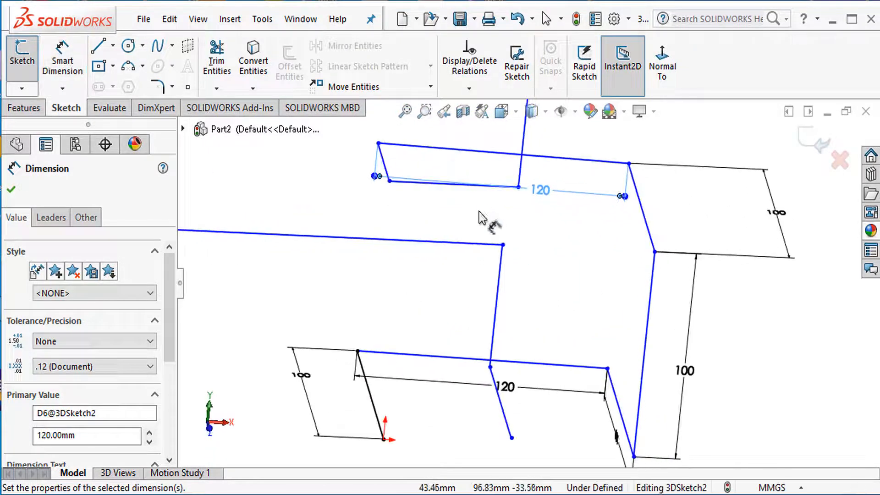
click(386, 173)
click(347, 174)
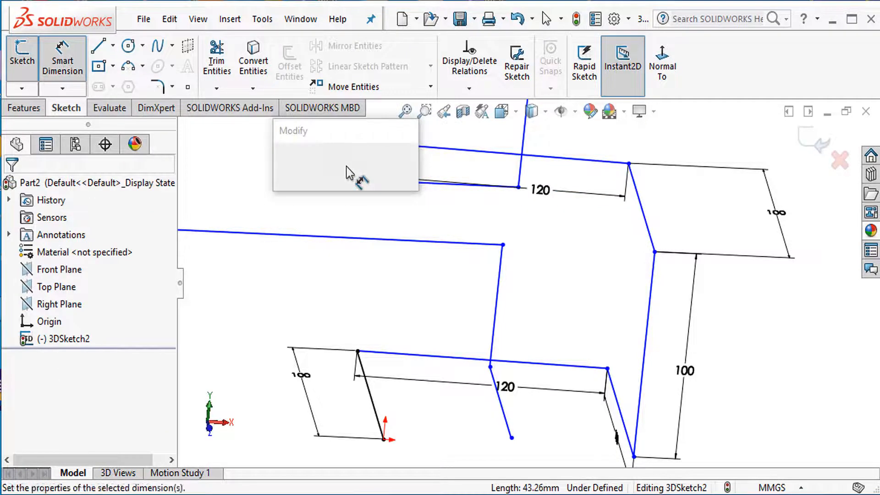
text(5)
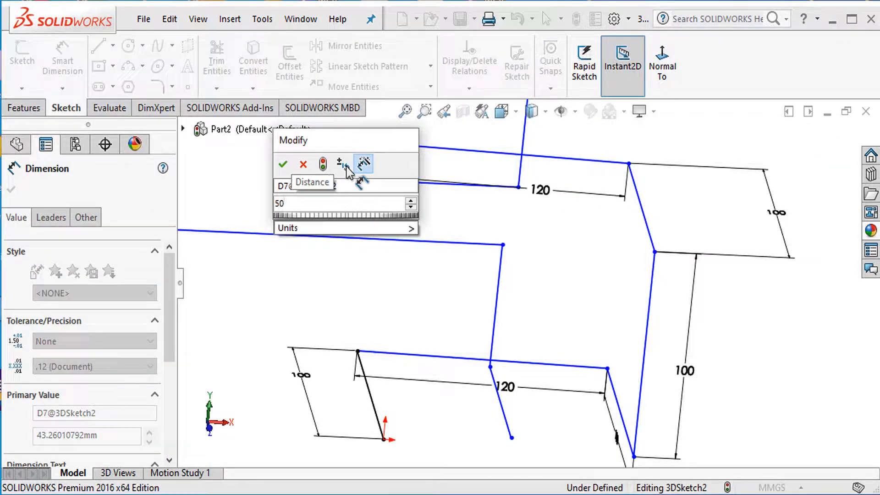
text(0)
key(Return)
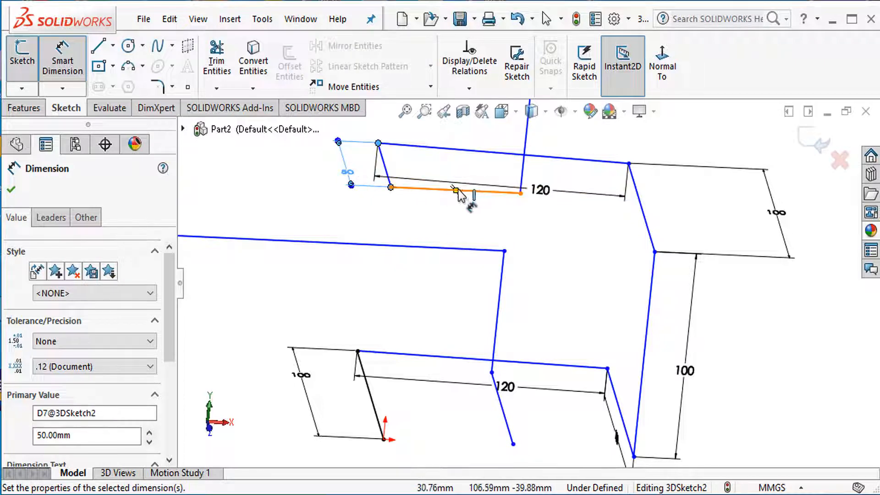
Dimension the short X line that starts at the front end of the 50 mm Z line to 60 mm.
scroll(456, 213, up, 2)
mouse_move(487, 237)
middle_down()
mouse_move(478, 202)
mouse_move(466, 203)
mouse_move(476, 221)
middle_up()
scroll(483, 243, down, 3)
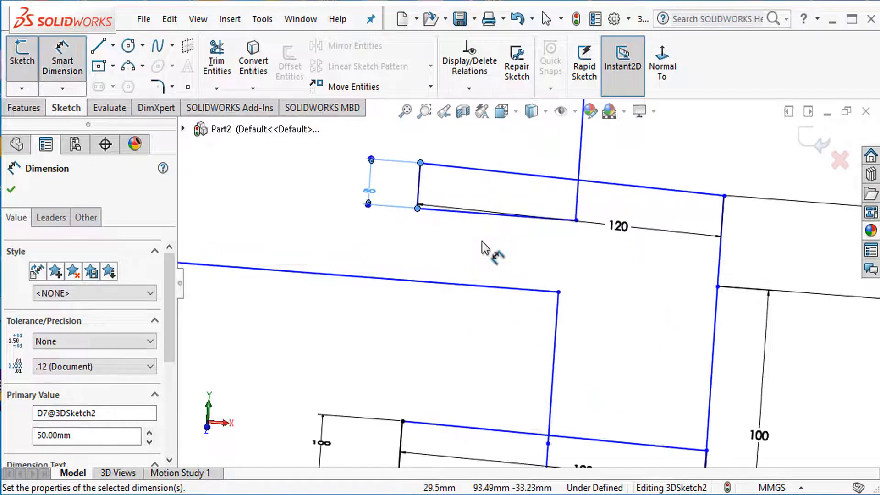
click(540, 226)
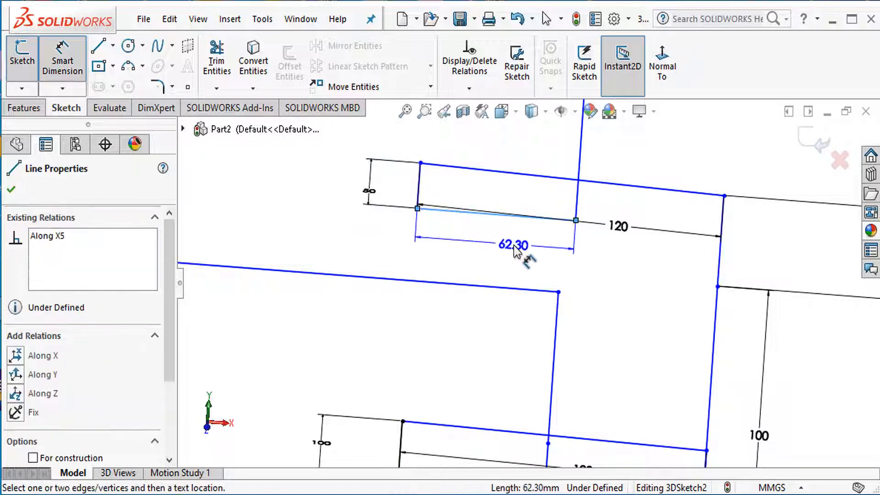
click(518, 252)
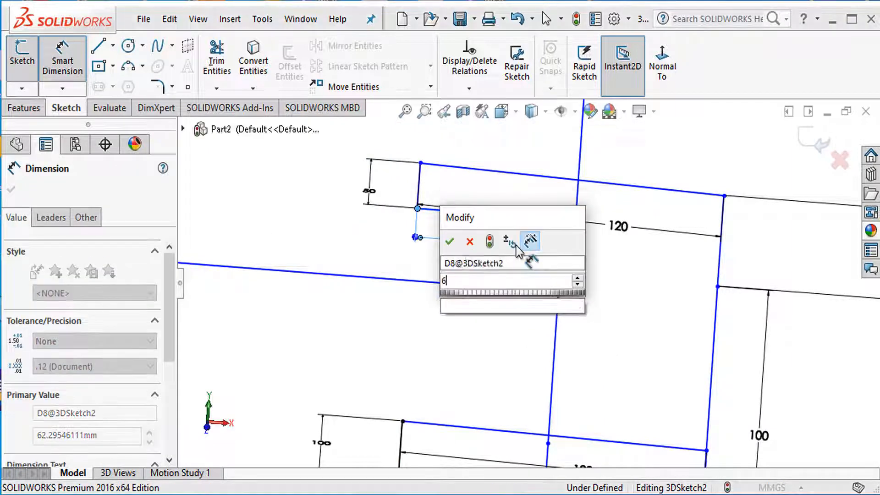
key(Return)
Dimension the line rising along Y from the end of the 60 mm line to 50 mm.
scroll(518, 251, up, 5)
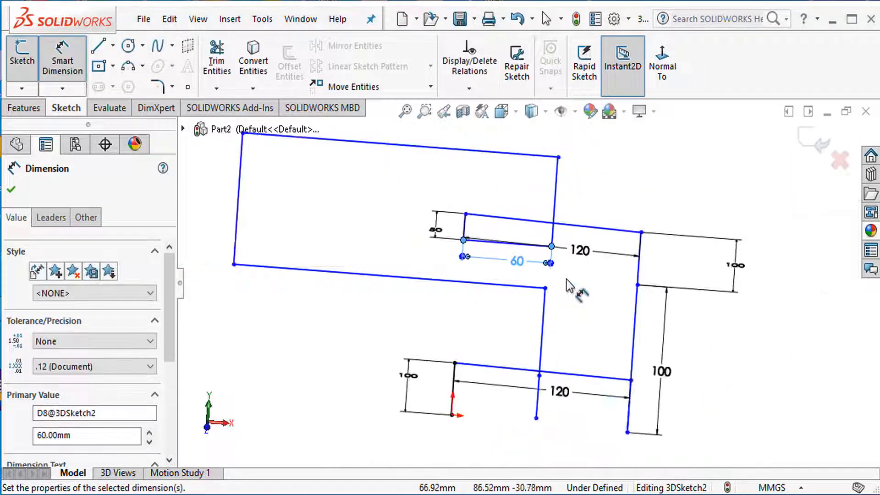
mouse_move(553, 279)
middle_down()
mouse_move(560, 251)
mouse_move(567, 260)
middle_up()
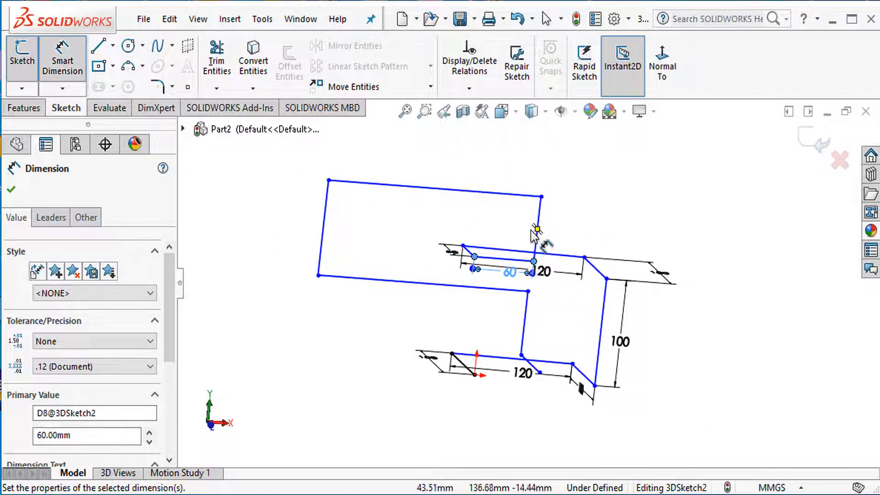
click(538, 244)
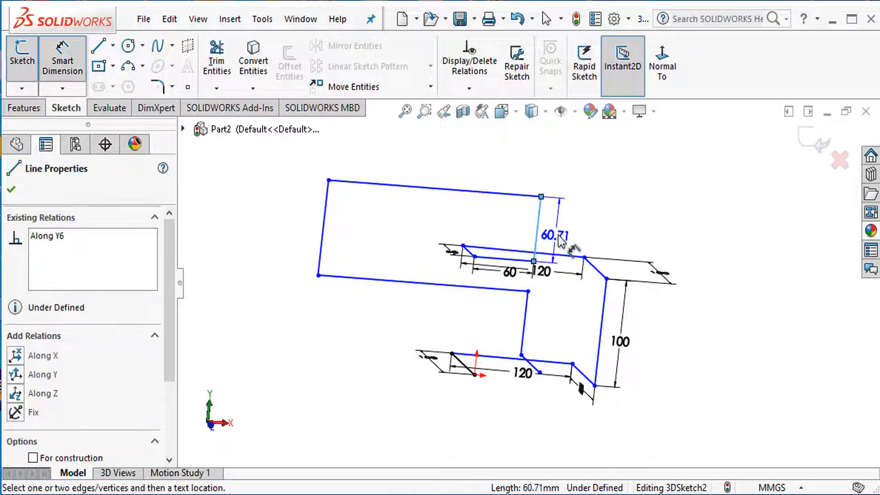
click(564, 238)
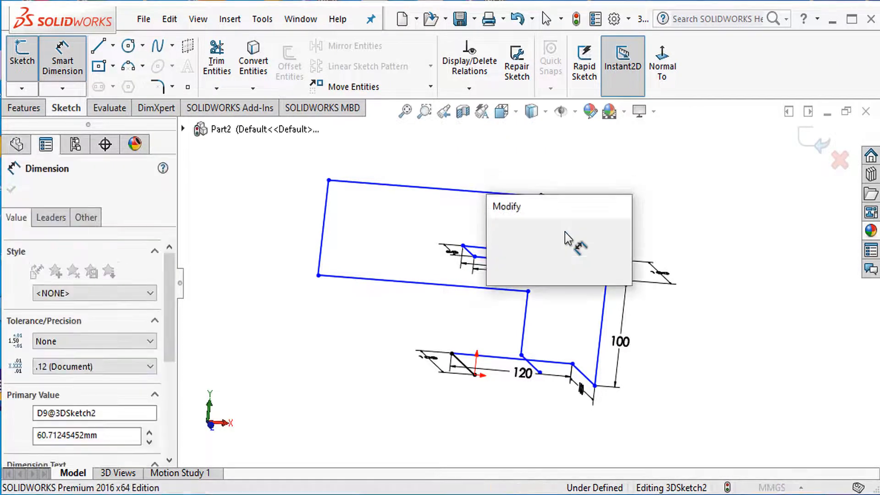
text(50)
key(Return)
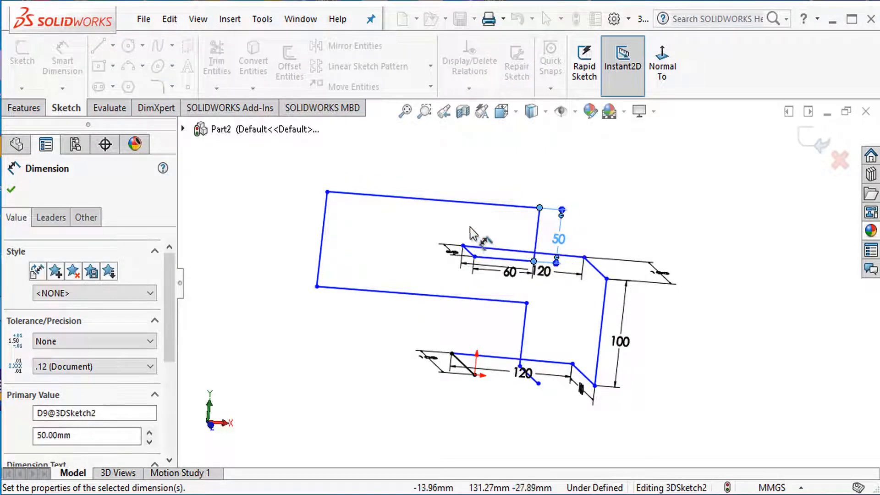
Dimension the topmost line, running along negative X from the upper end of the 50 mm vertical line, to 100 mm.
click(467, 206)
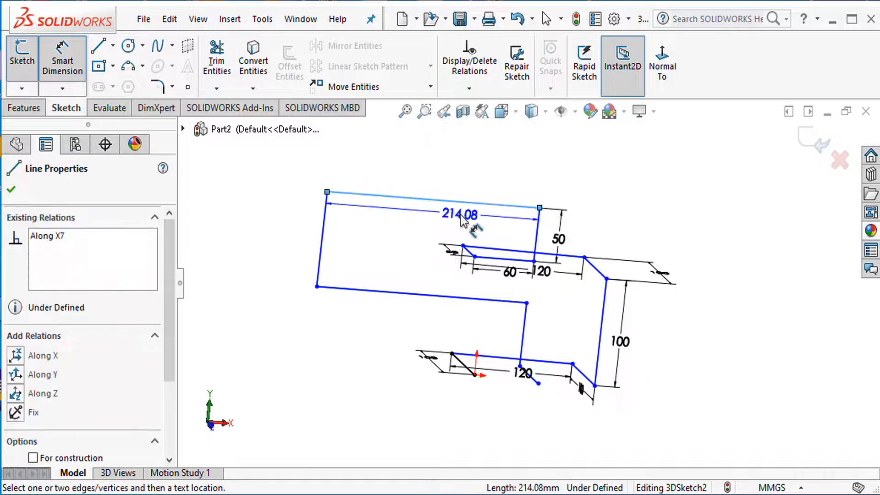
click(465, 221)
text(100)
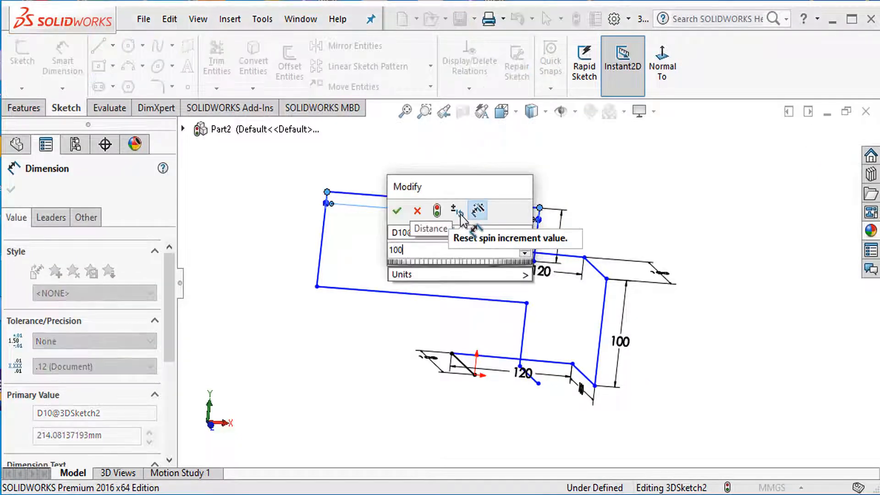
key(Return)
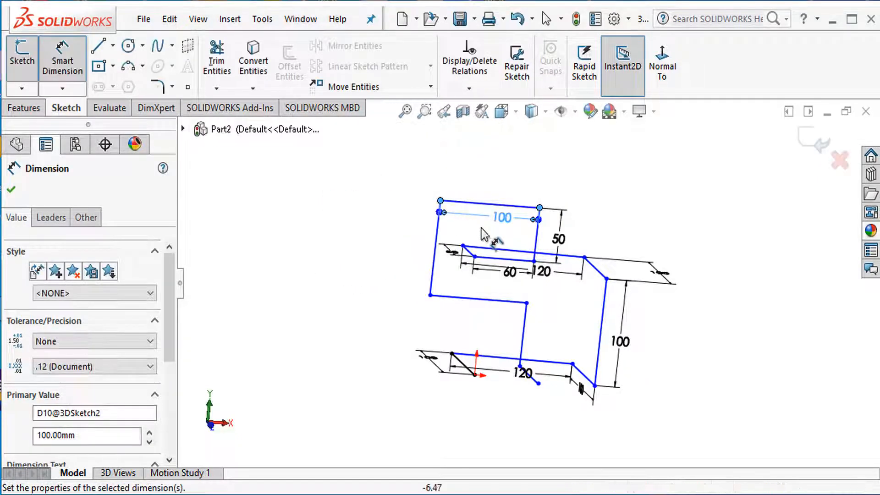
Dimension the line going down along Y from the far end of the topmost line to 100 mm.
middle_drag(460, 214, 469, 218)
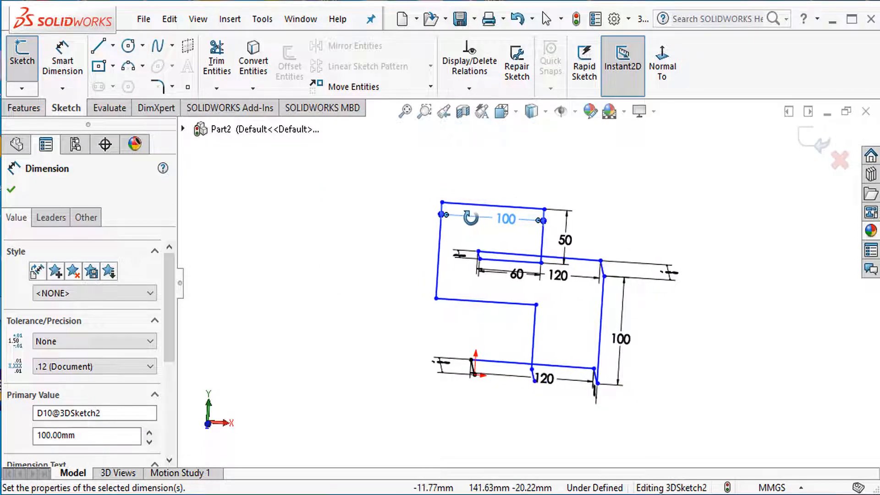
click(438, 246)
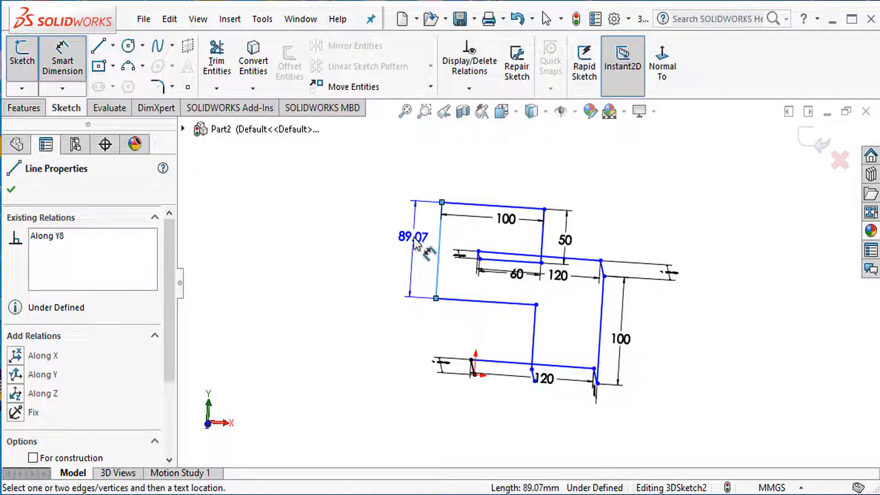
click(416, 243)
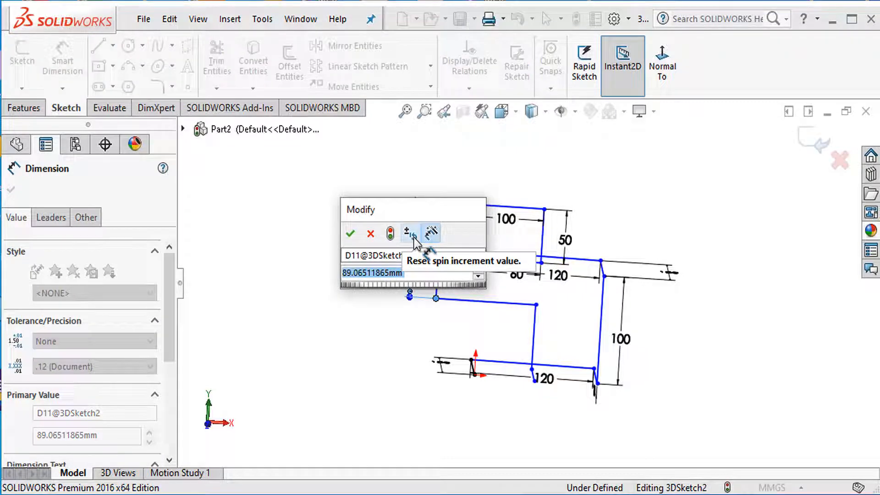
text(100)
key(Return)
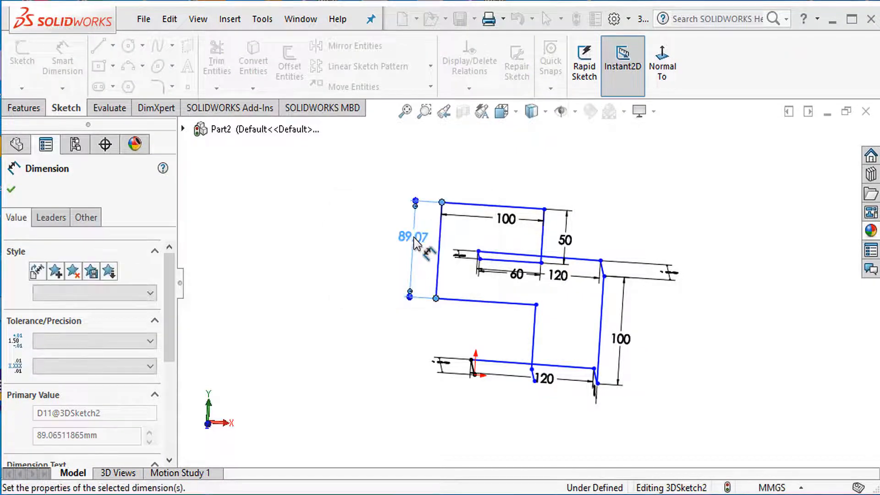
Dimension the last vertical line, going down along Y from the end of the undimensioned X line, to 50 mm.
mouse_move(542, 339)
middle_down()
mouse_move(527, 342)
mouse_move(527, 309)
mouse_move(563, 320)
mouse_move(532, 313)
mouse_move(538, 338)
middle_up()
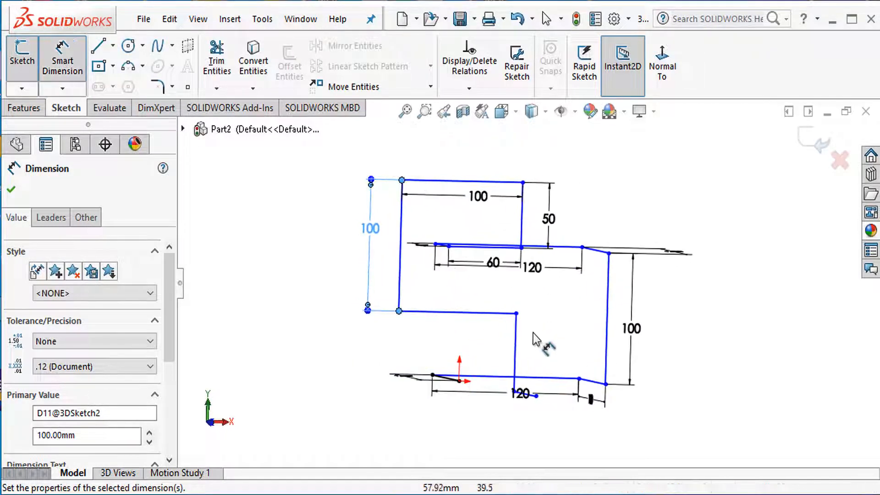
click(516, 347)
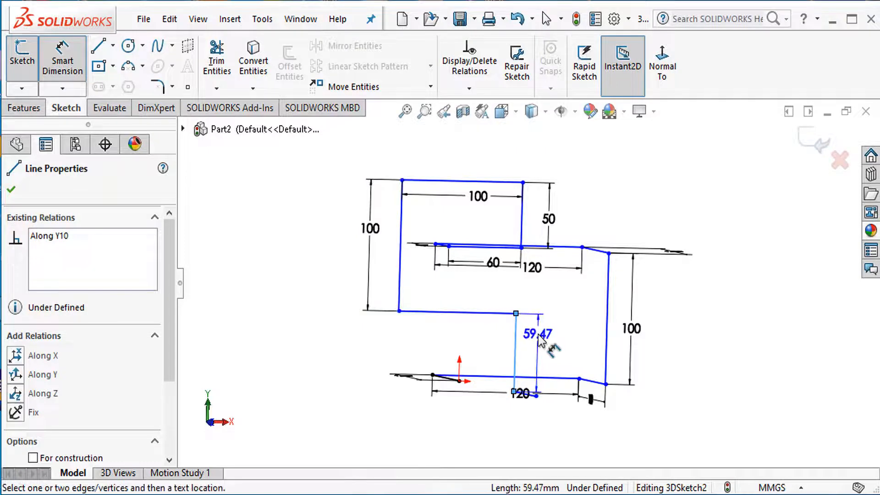
click(539, 339)
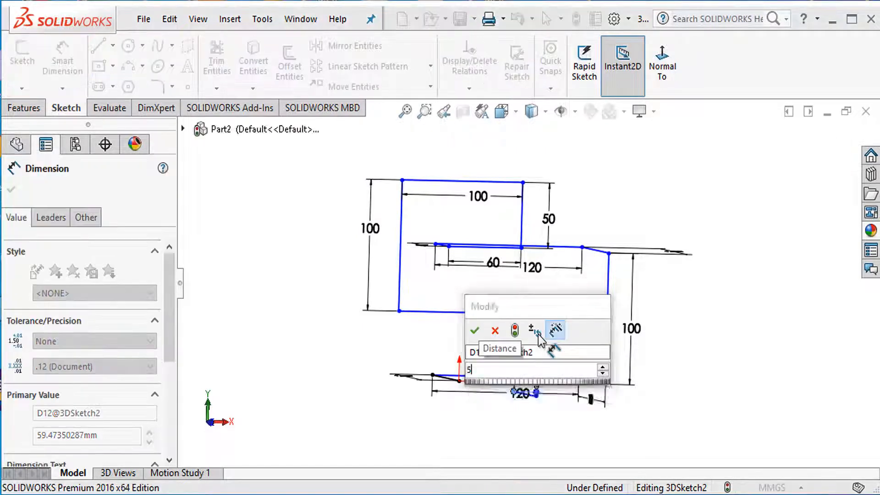
key(Return)
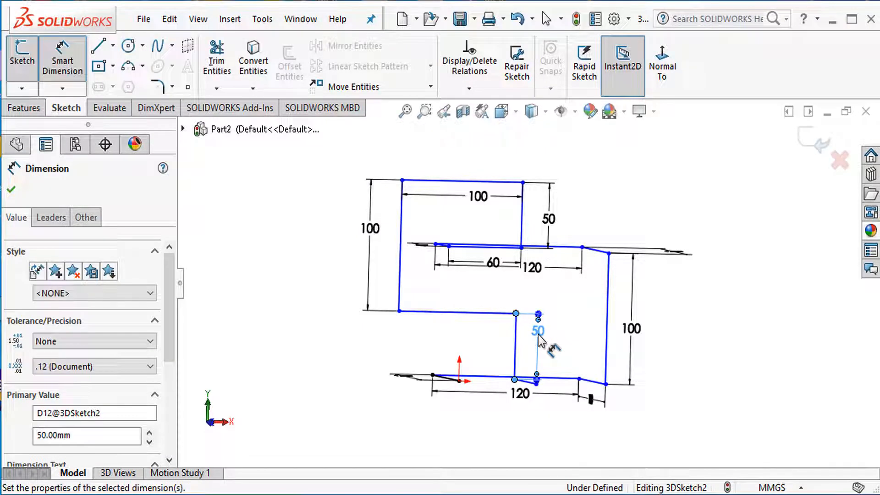
Dimension the final line of the chain, running forward along Z, to 50 mm.
mouse_move(542, 417)
middle_down()
mouse_move(596, 456)
mouse_move(589, 455)
middle_up()
scroll(445, 364, down, 4)
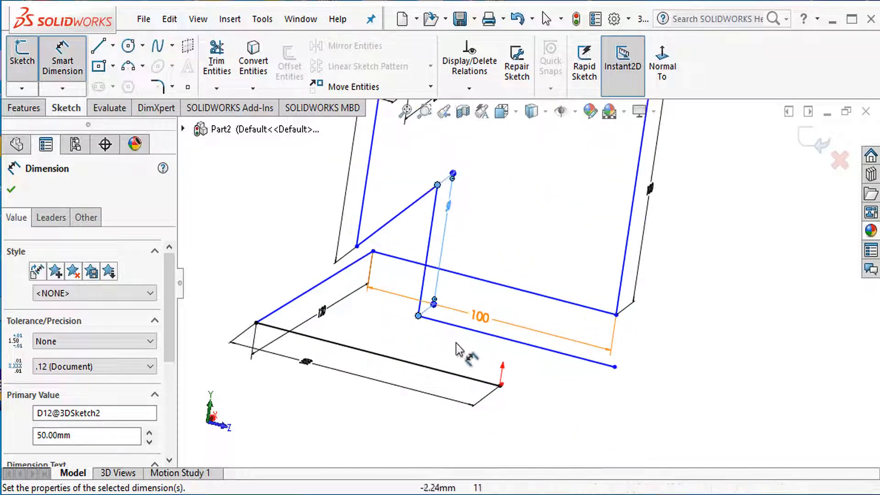
click(462, 332)
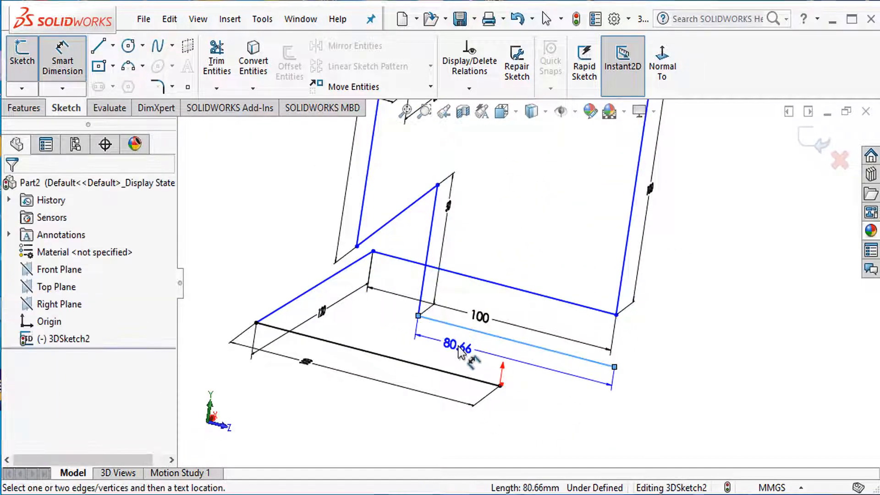
click(460, 349)
text(50)
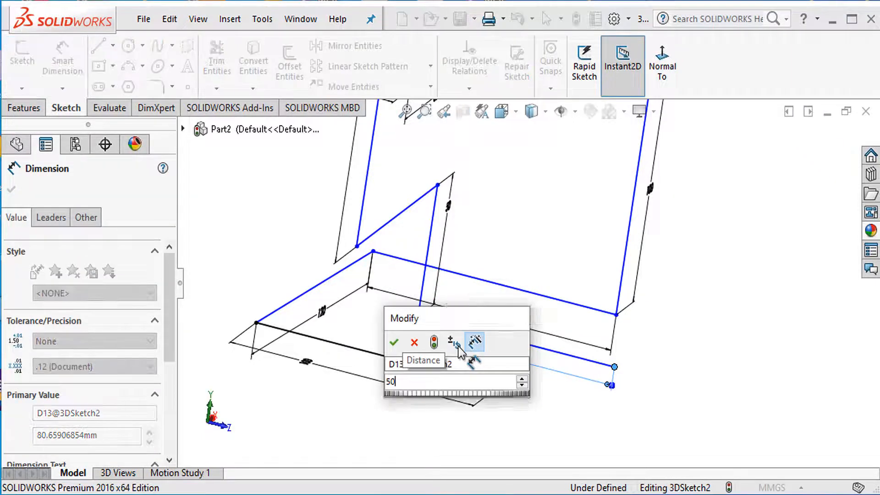
key(Return)
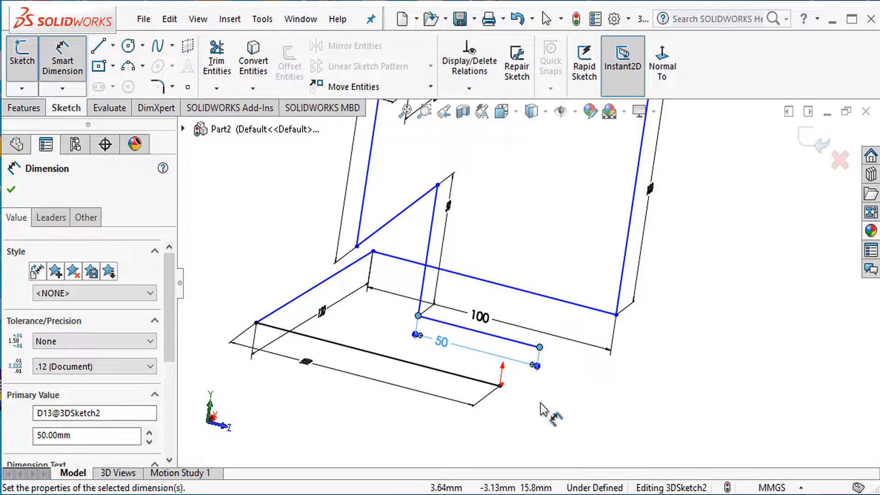
Round all corners of the 3D line chain with 10 mm sketch fillets, keeping constrained corners.
mouse_move(546, 416)
middle_down()
mouse_move(556, 412)
mouse_move(544, 430)
middle_up()
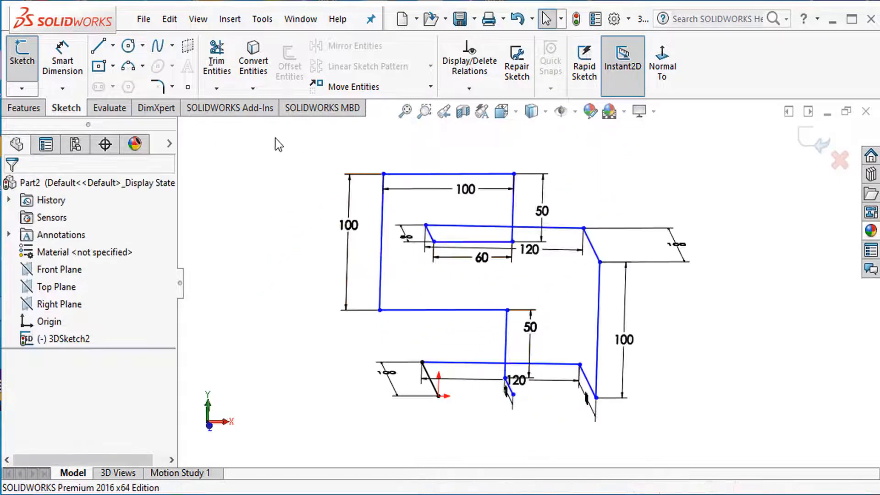
click(163, 90)
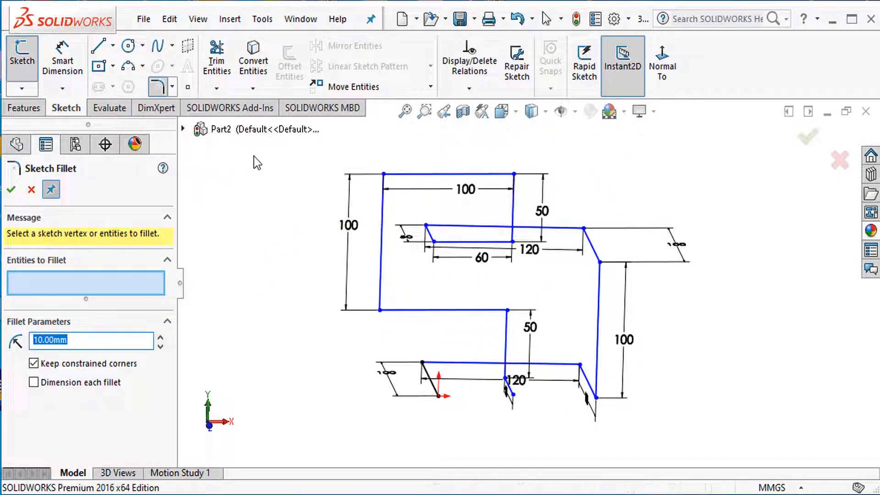
mouse_move(221, 155)
mouse_down()
mouse_move(500, 179)
mouse_move(699, 356)
mouse_move(706, 433)
mouse_up()
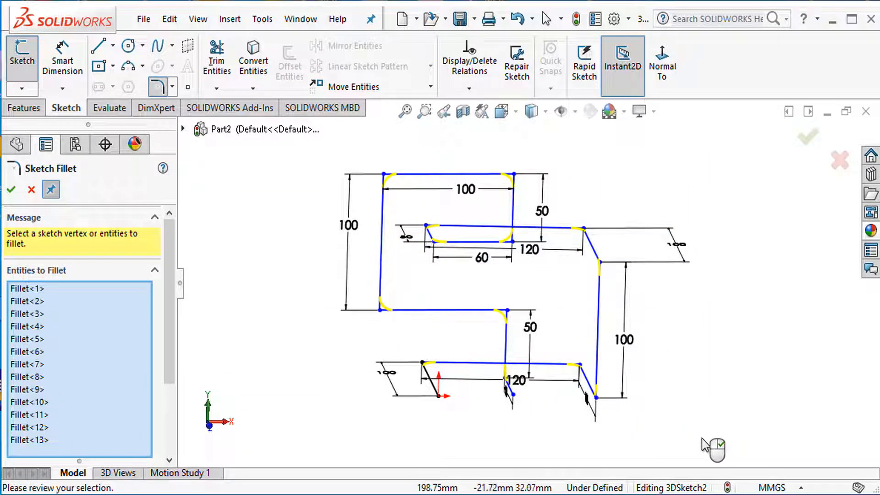
click(11, 190)
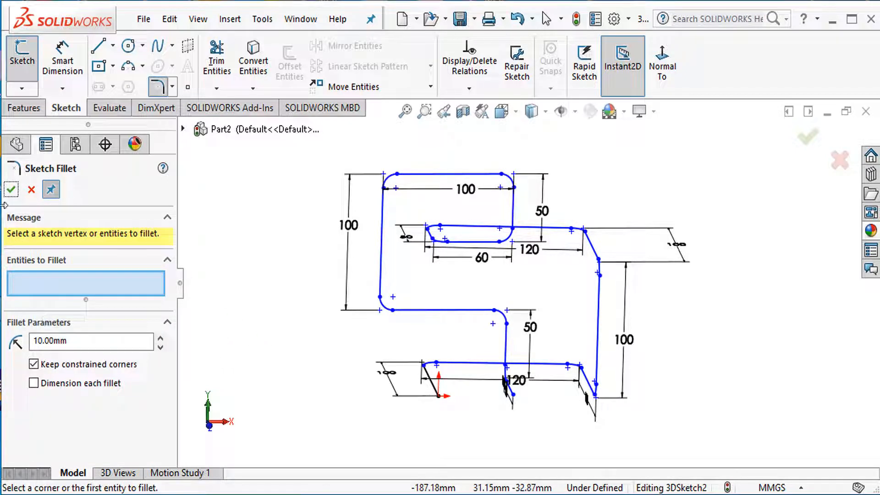
click(12, 190)
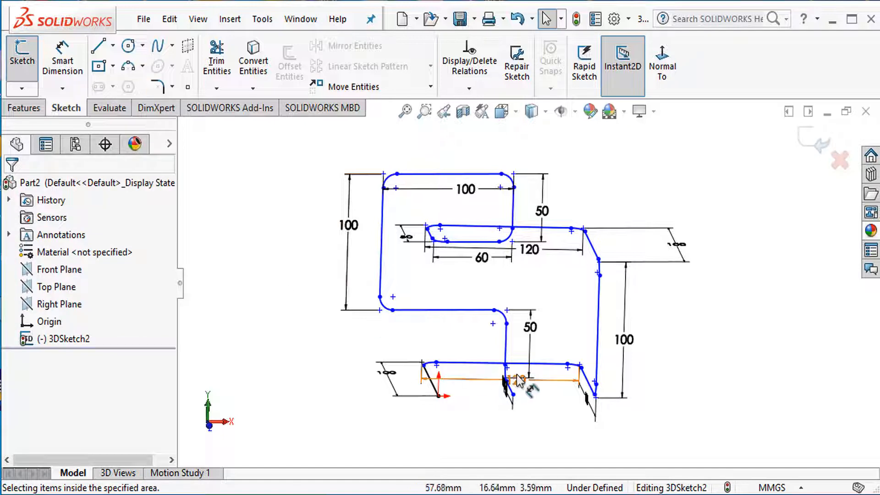
mouse_move(563, 421)
middle_down()
mouse_move(608, 411)
mouse_move(550, 402)
mouse_move(562, 415)
middle_up()
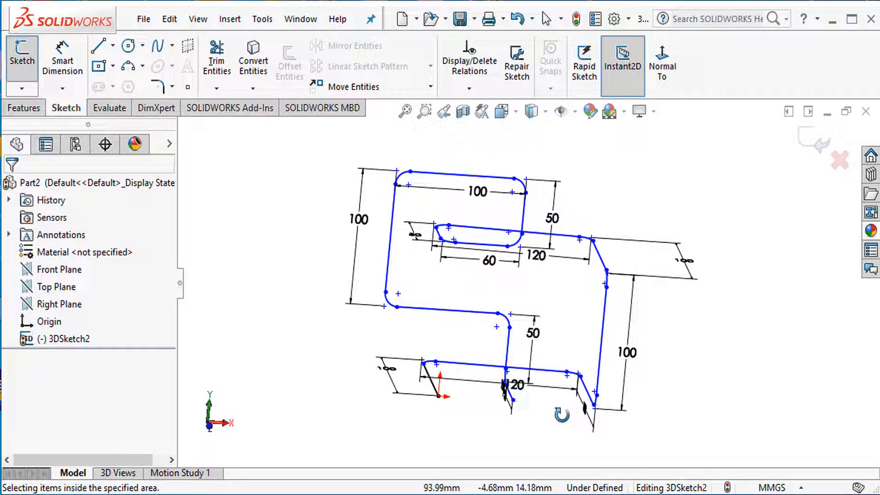
Finish the 3D sketch and start a Swept Boss/Base along it with a 10 mm circular profile.
click(813, 154)
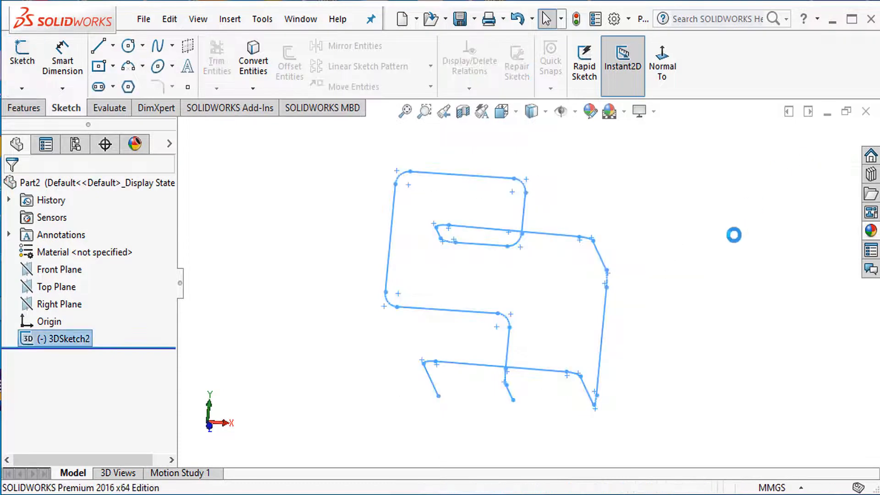
mouse_move(676, 323)
middle_down()
mouse_move(684, 304)
mouse_move(717, 351)
mouse_move(747, 356)
mouse_move(666, 310)
mouse_move(658, 330)
mouse_move(667, 324)
middle_up()
click(25, 109)
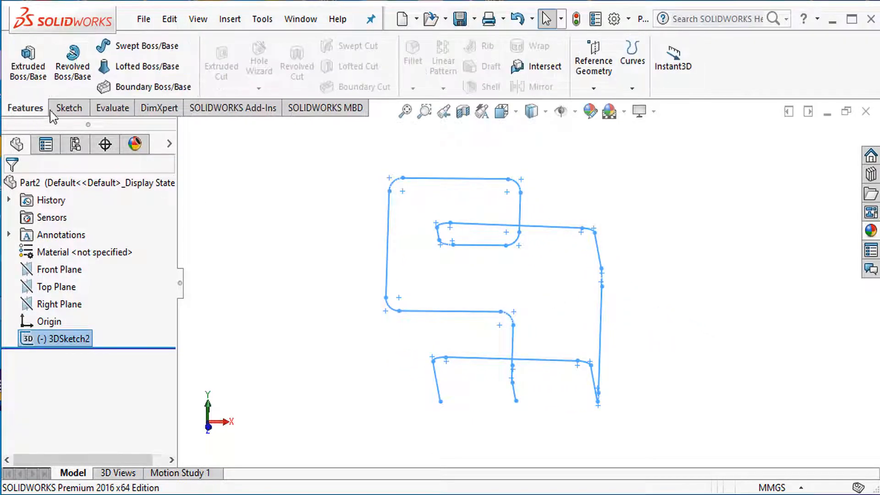
click(137, 46)
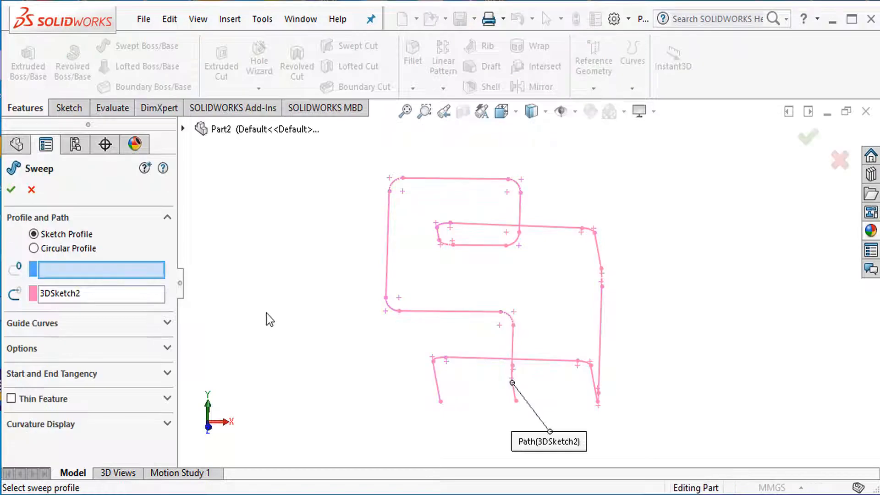
click(33, 248)
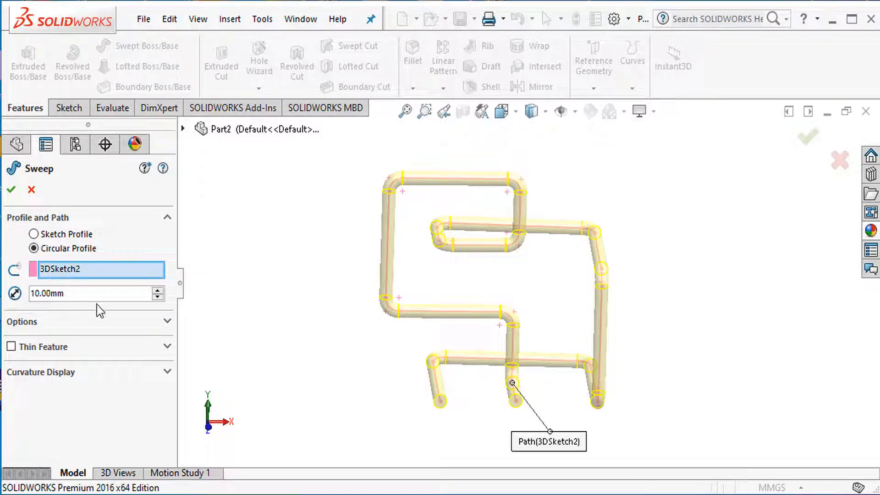
Make the sweep a one-direction thin feature with a 1 mm wall and create the hollow tube.
click(11, 347)
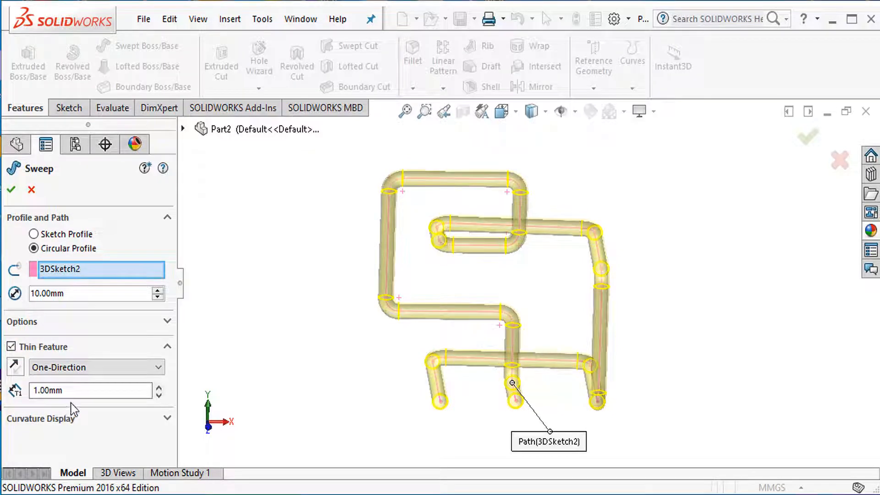
scroll(480, 427, down, 6)
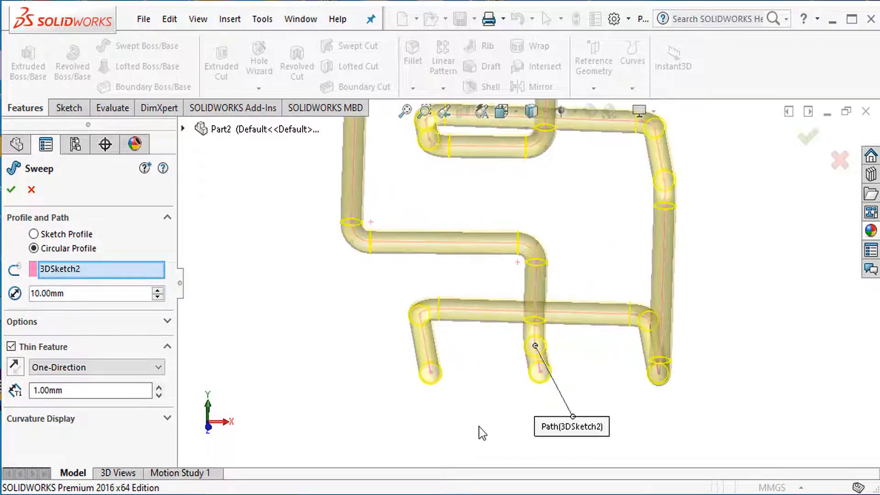
middle_drag(512, 364, 508, 331)
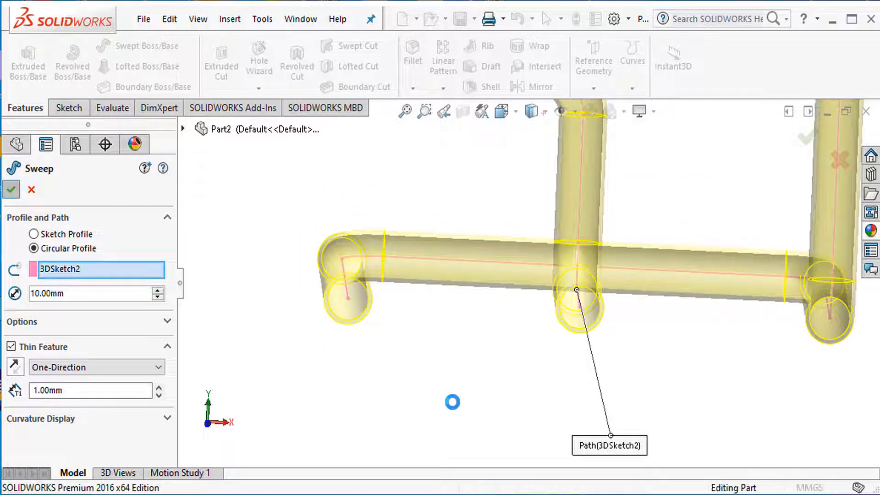
scroll(679, 377, down, 5)
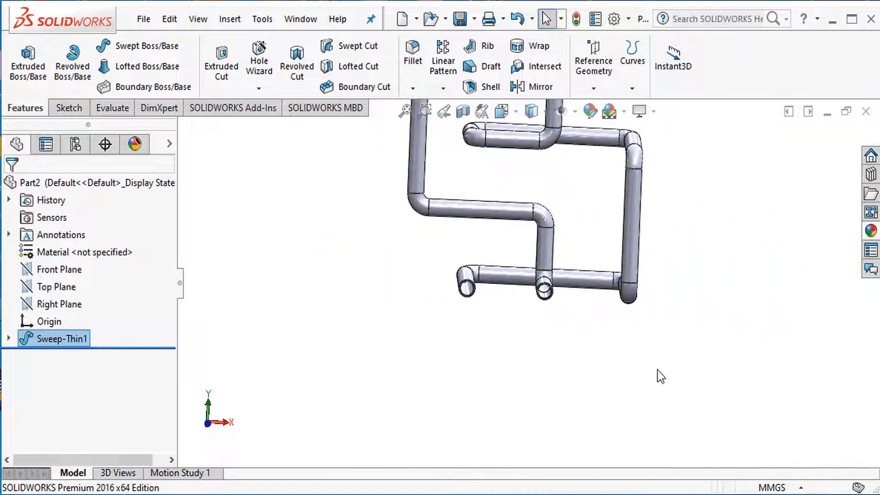
Apply the polished brass appearance to the whole swept tube body.
middle_drag(658, 373, 531, 227)
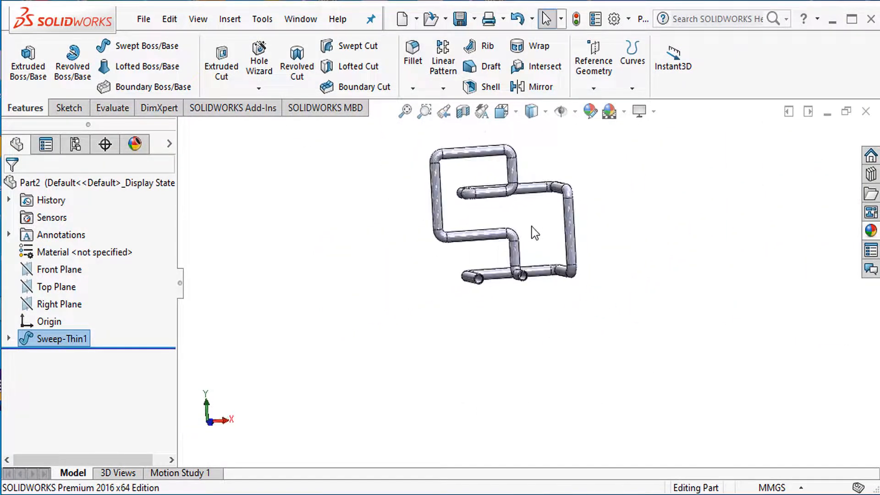
scroll(535, 250, down, 6)
middle_drag(562, 291, 596, 314)
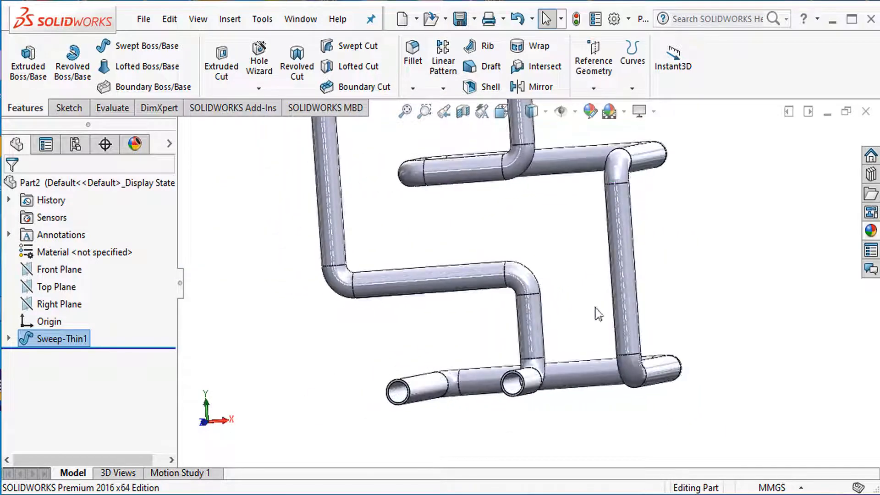
click(871, 231)
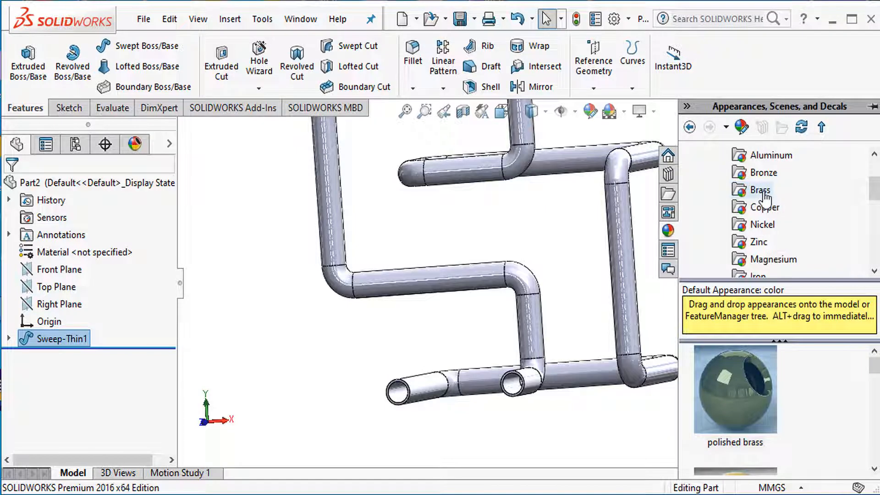
mouse_move(759, 410)
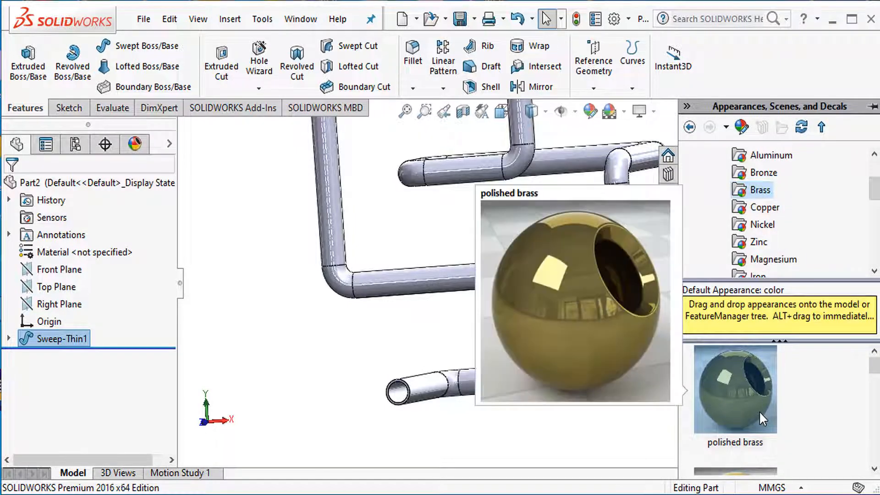
drag(750, 405, 483, 163)
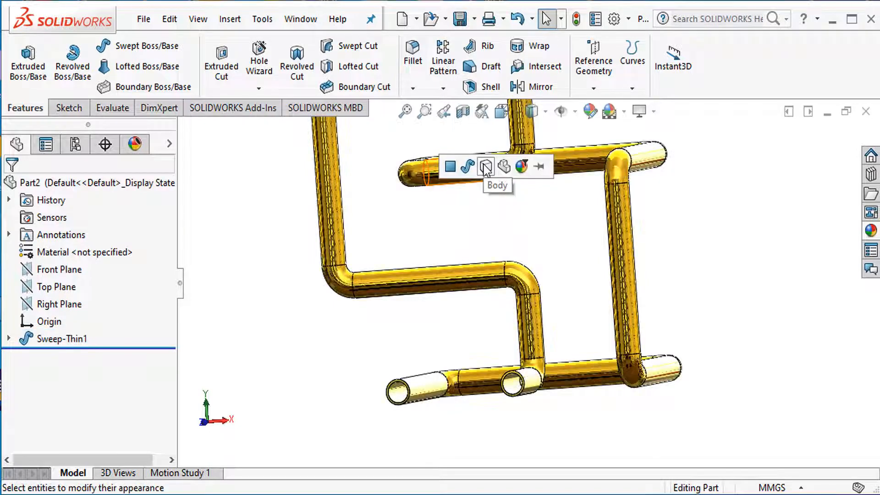
click(486, 167)
middle_drag(702, 253, 683, 261)
scroll(720, 255, up, 6)
scroll(528, 242, down, 3)
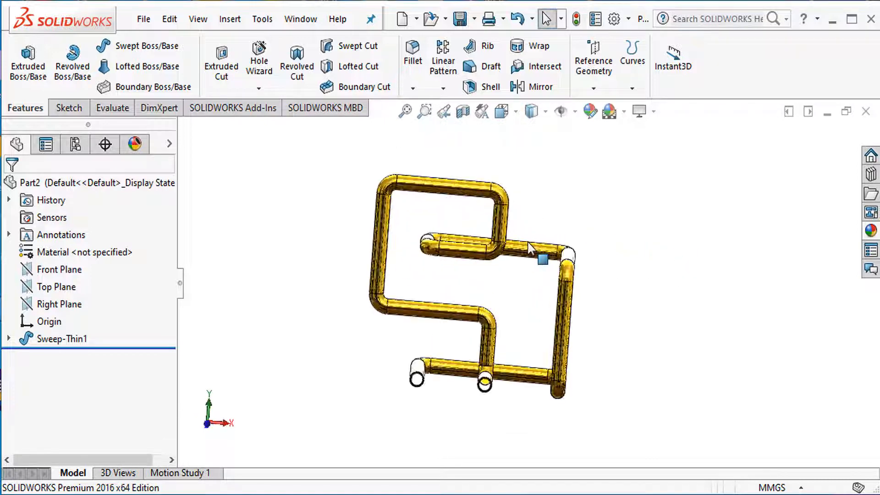
scroll(531, 258, down, 2)
scroll(545, 291, up, 4)
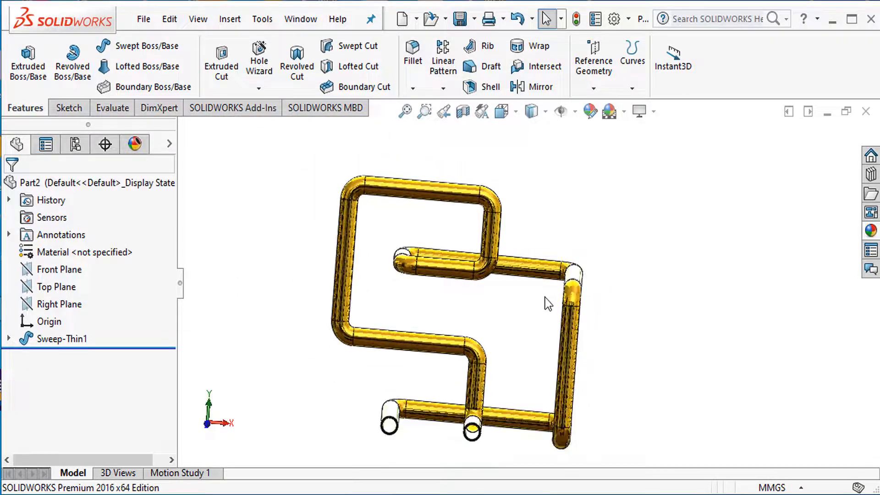